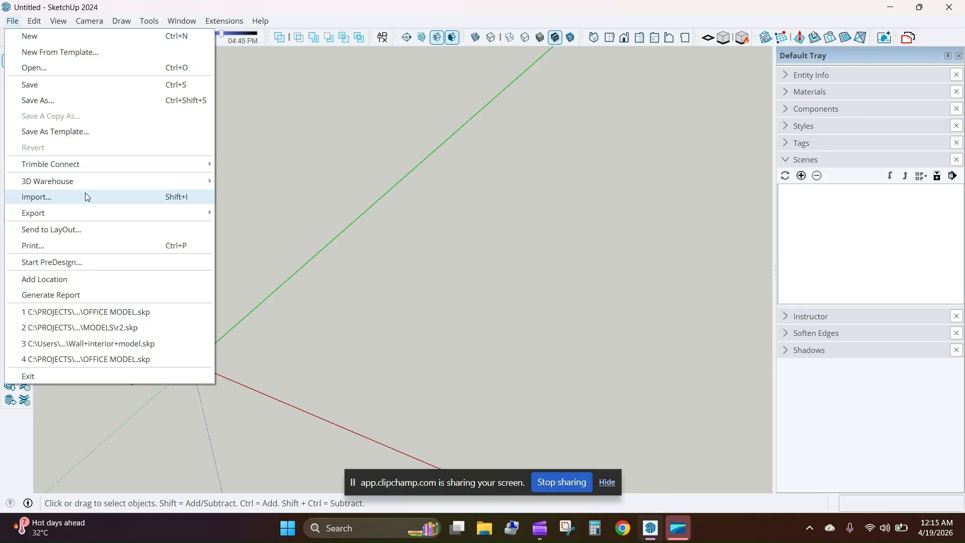
Import the 07_ORIENT 4TH FLOOR DISPLAY DESIGN drawing from the 07_ORIENT OFFICE RAJKOT folder and dismiss the import results.
left_click(86, 192)
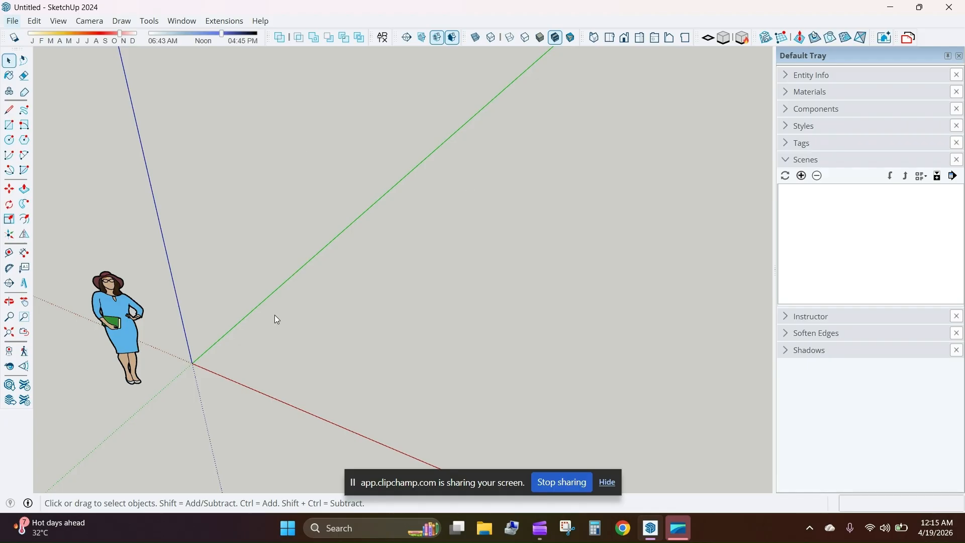
type("iI")
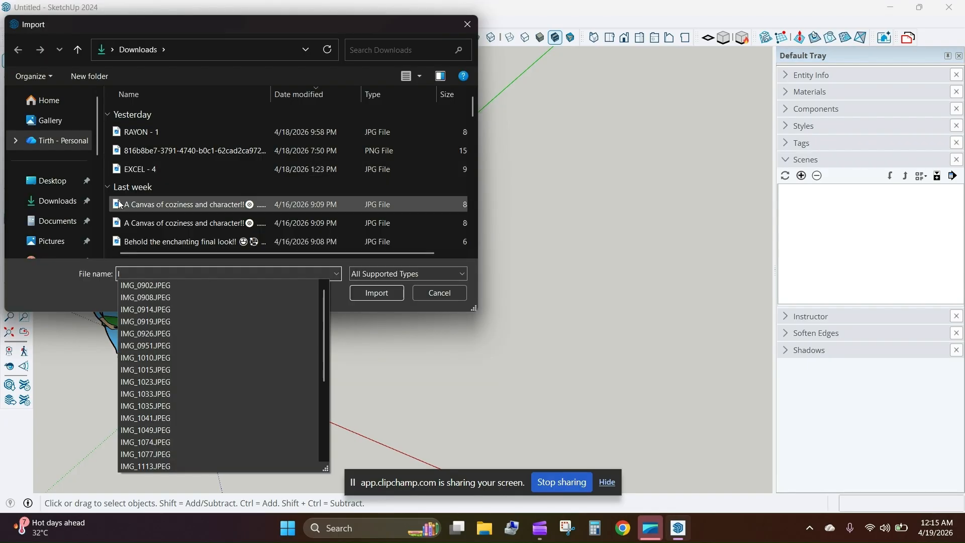
key("BackSpace")
scroll(88, 188, "down", 3)
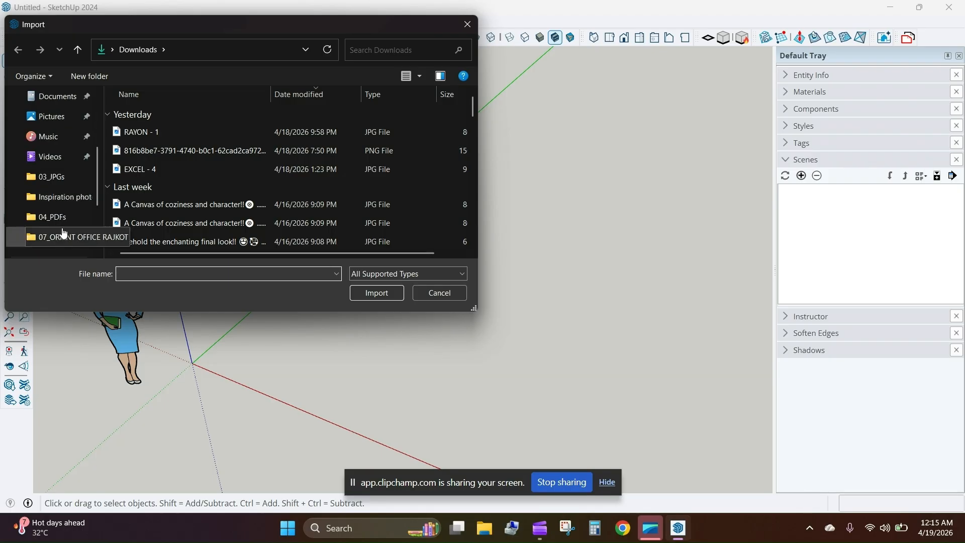
scroll(55, 231, "down", 1)
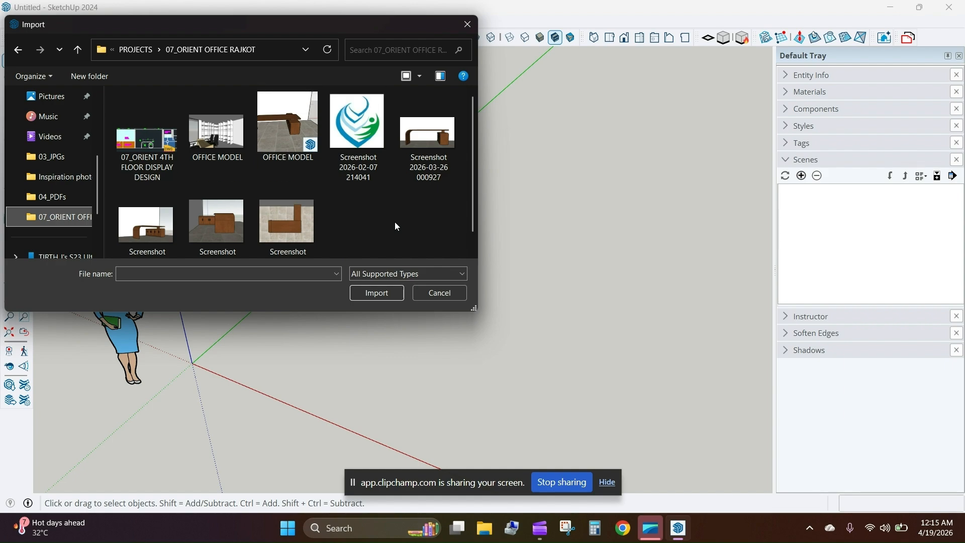
double_click(164, 157)
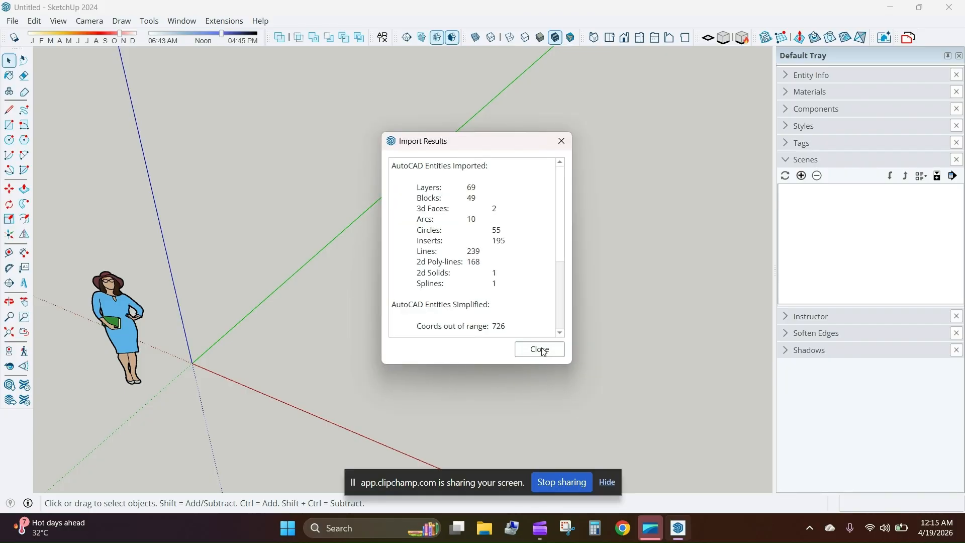
left_click(540, 349)
Open the imported CAD drawing group for editing.
scroll(171, 204, "down", 2)
scroll(312, 163, "up", 2)
scroll(252, 166, "up", 4)
middle_click_drag(267, 221, 357, 312)
scroll(209, 292, "up", 1)
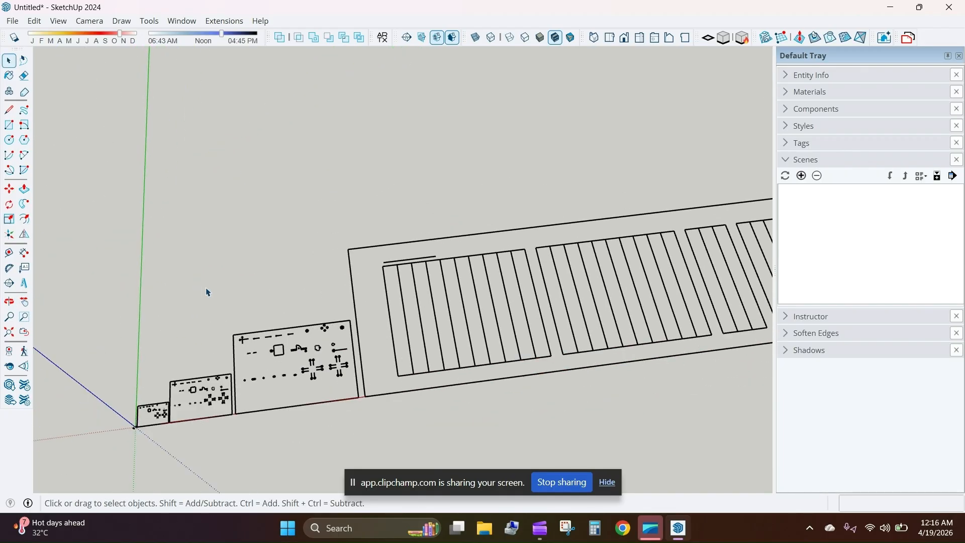
scroll(256, 347, "down", 1)
scroll(303, 337, "down", 3)
middle_click_drag(304, 330, 308, 324)
middle_click_drag(477, 287, 176, 332, "shift")
scroll(647, 282, "up", 4)
scroll(609, 260, "up", 5)
scroll(603, 254, "down", 9)
middle_click_drag(465, 279, 408, 303)
double_click(399, 295)
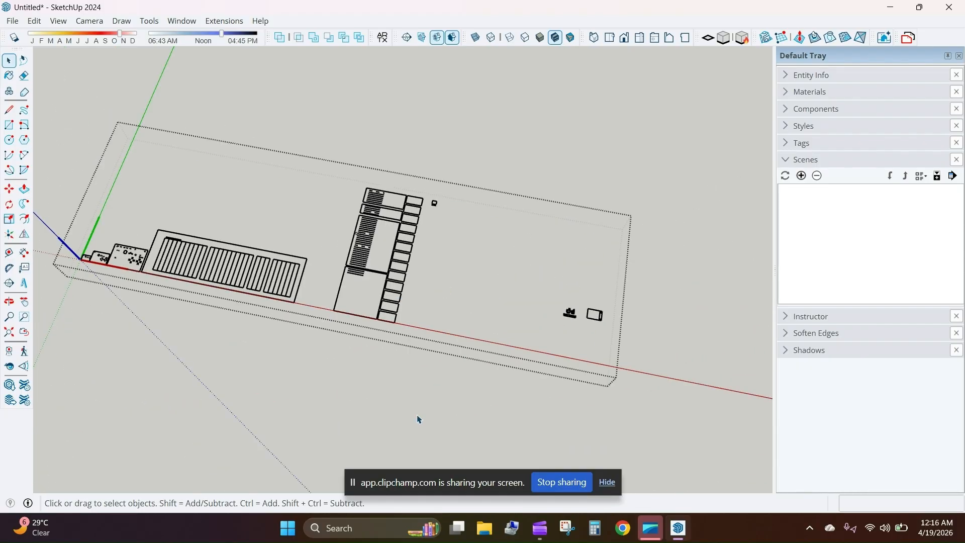
Delete the legend sheets and tables near the origin and the empty title frame beside the office plans.
left_click_drag(84, 131, 84, 131)
middle_click_drag(140, 170, 144, 177)
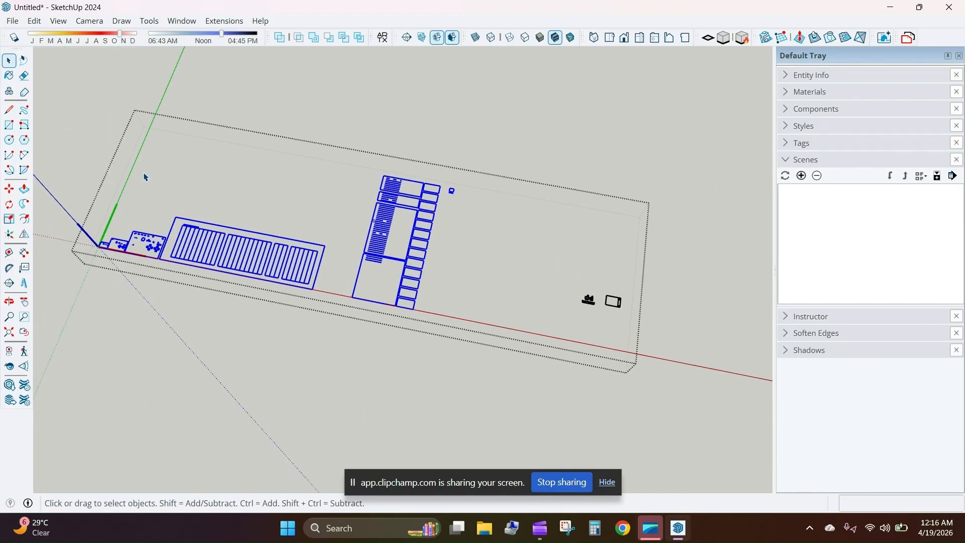
key("Delete")
scroll(528, 259, "up", 5)
middle_click_drag(519, 269, 221, 217, "shift")
scroll(304, 256, "up", 3)
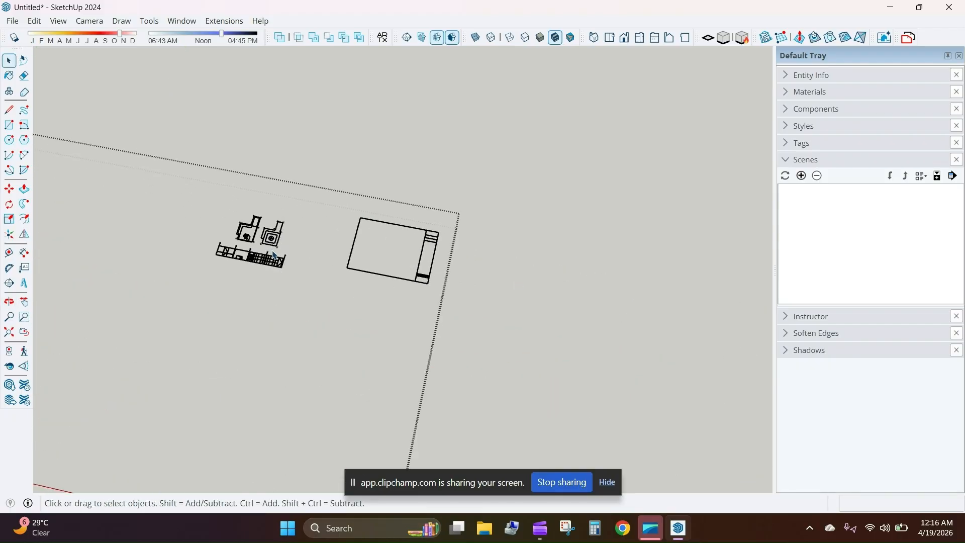
scroll(306, 256, "up", 3)
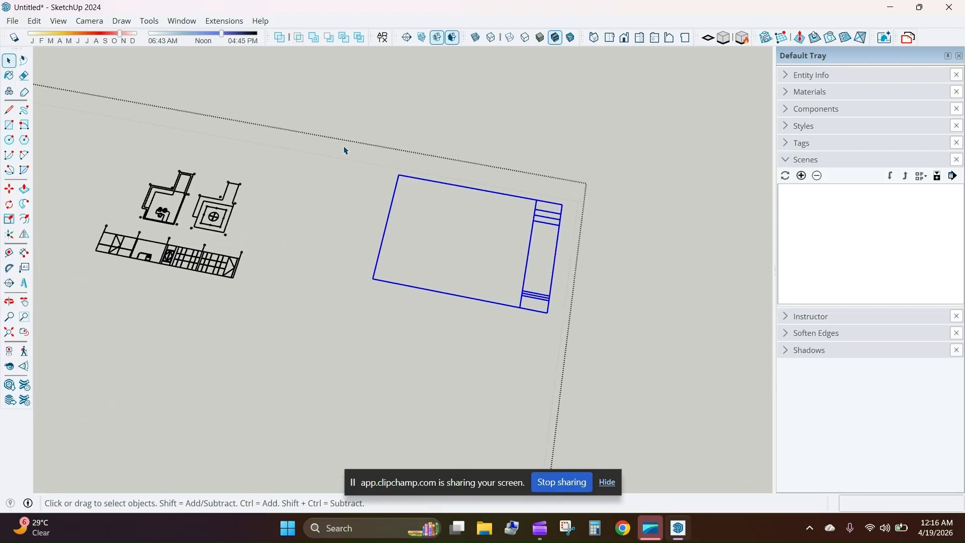
key("Delete")
Delete the whole elevation strip below the two office plans, including its leftover lines.
scroll(165, 284, "up", 4)
middle_click_drag(204, 269, 392, 262, "shift")
scroll(352, 255, "up", 3)
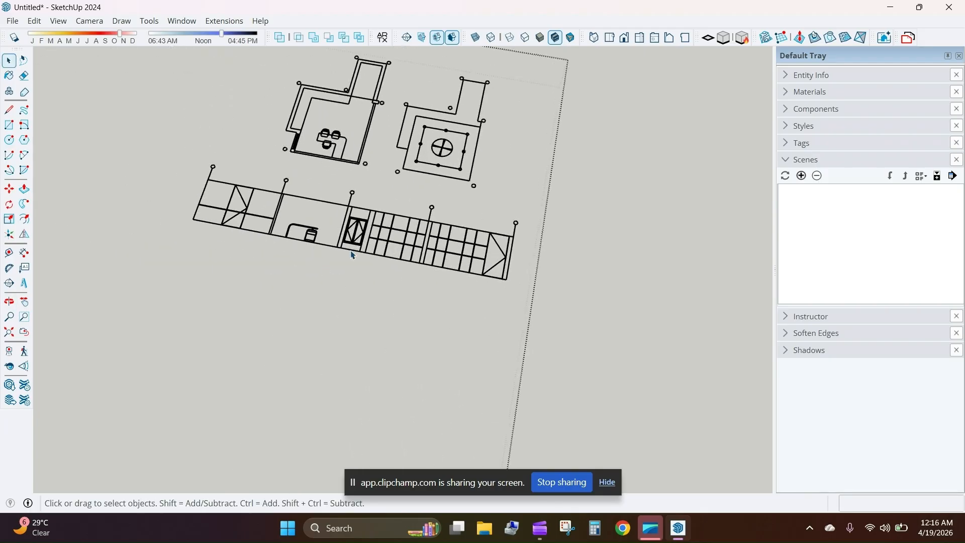
left_click_drag(291, 173, 270, 216)
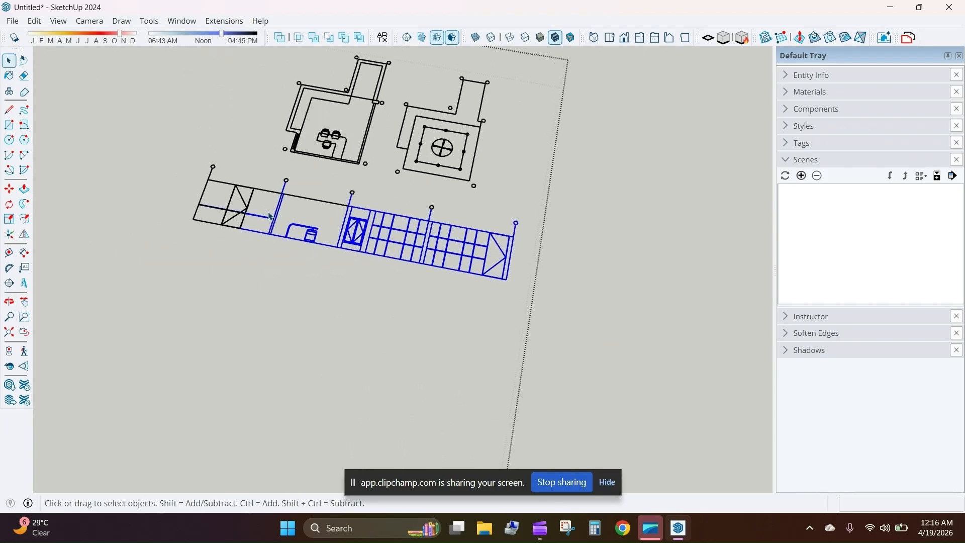
key("Delete")
middle_click_drag(310, 231, 324, 232)
scroll(272, 190, "up", 3)
left_click_drag(207, 238, 333, 313)
key("Delete")
left_click_drag(335, 178, 515, 289)
key("Delete")
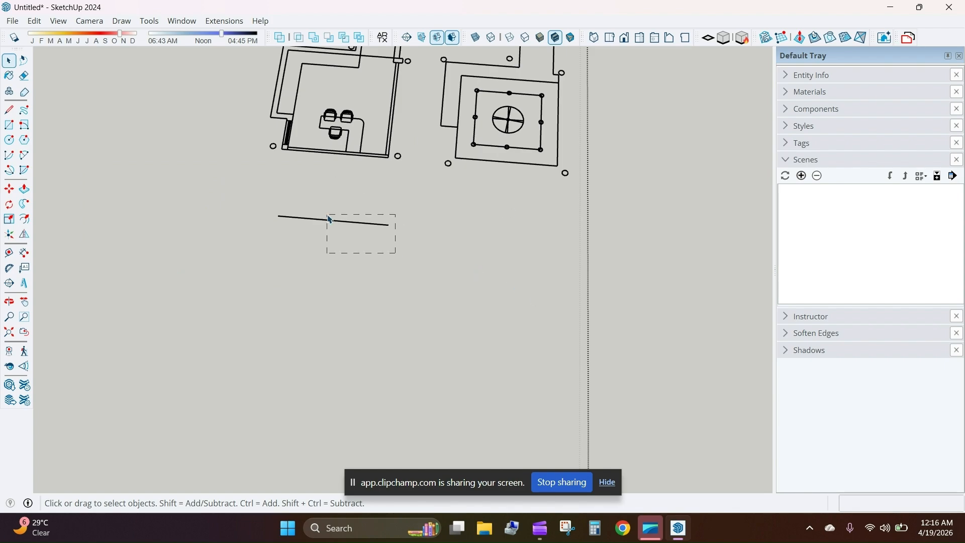
key("Delete")
Delete the ceiling plan beside the furniture plan.
middle_click_drag(380, 153, 399, 169)
scroll(398, 169, "down", 3)
middle_click_drag(505, 63, 489, 84)
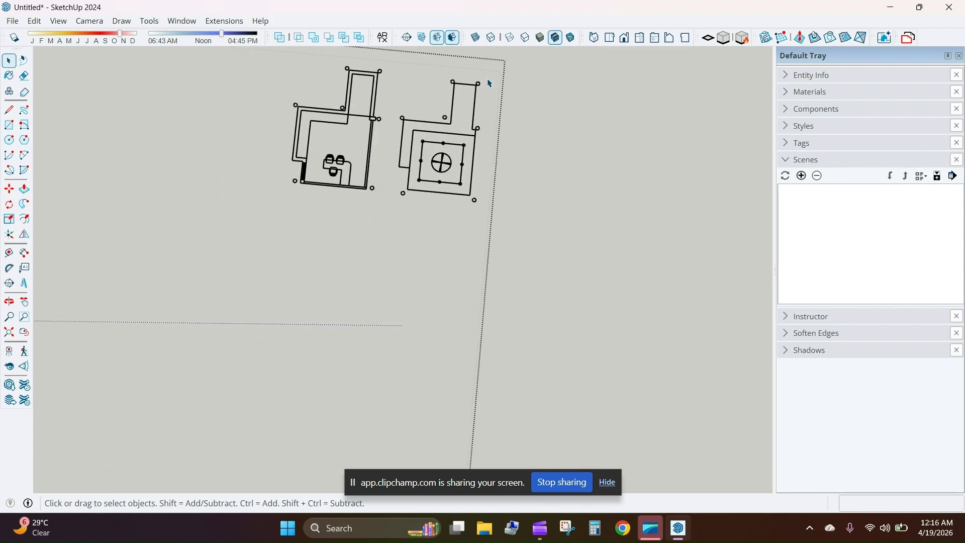
scroll(490, 83, "up", 1)
left_click_drag(554, 301, 489, 205)
left_click_drag(370, 79, 369, 79)
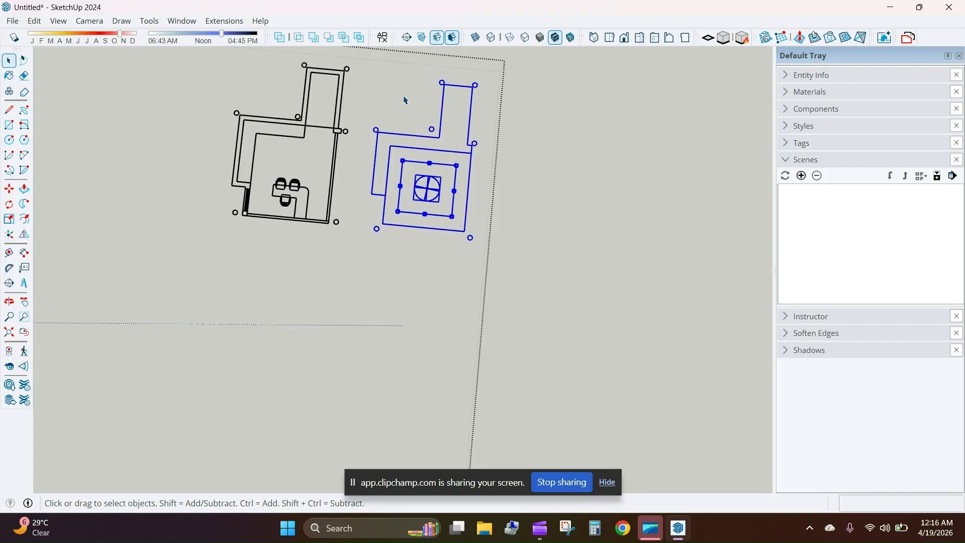
key("Delete")
Delete the small marker circles around the corners of the furniture plan.
scroll(401, 249, "up", 3)
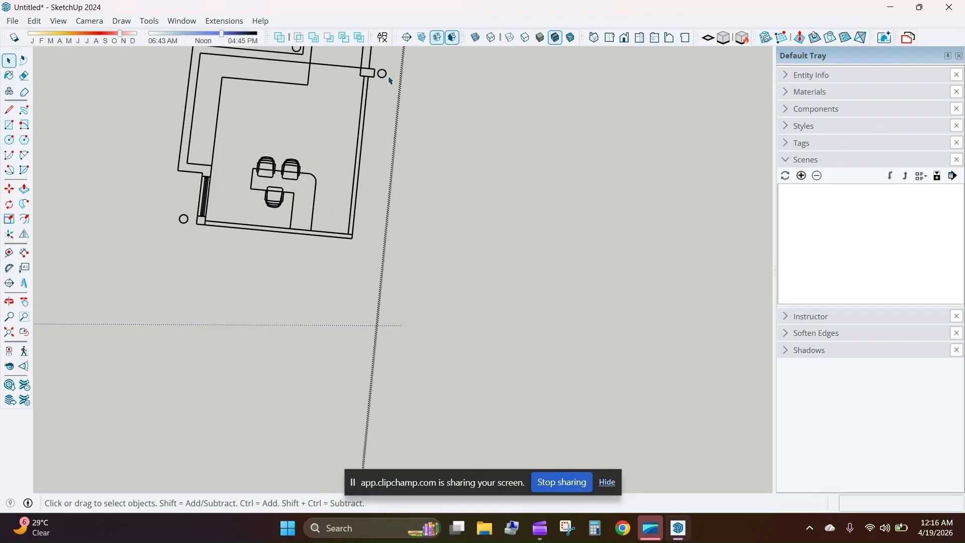
scroll(391, 80, "up", 1)
scroll(138, 261, "up", 1)
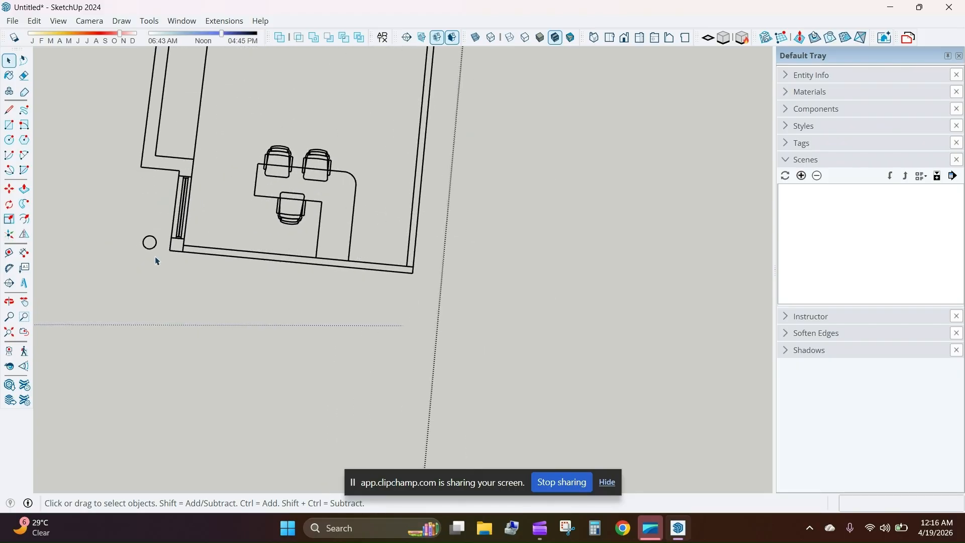
scroll(154, 205, "down", 2)
scroll(173, 77, "up", 3)
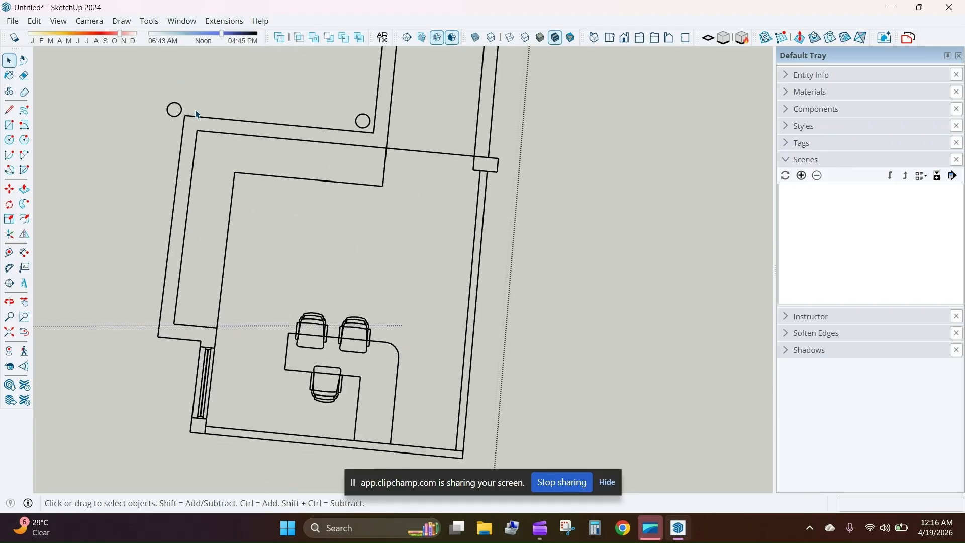
scroll(329, 112, "up", 1)
scroll(372, 123, "down", 2)
scroll(251, 106, "down", 2)
scroll(280, 115, "up", 2)
scroll(284, 105, "down", 4)
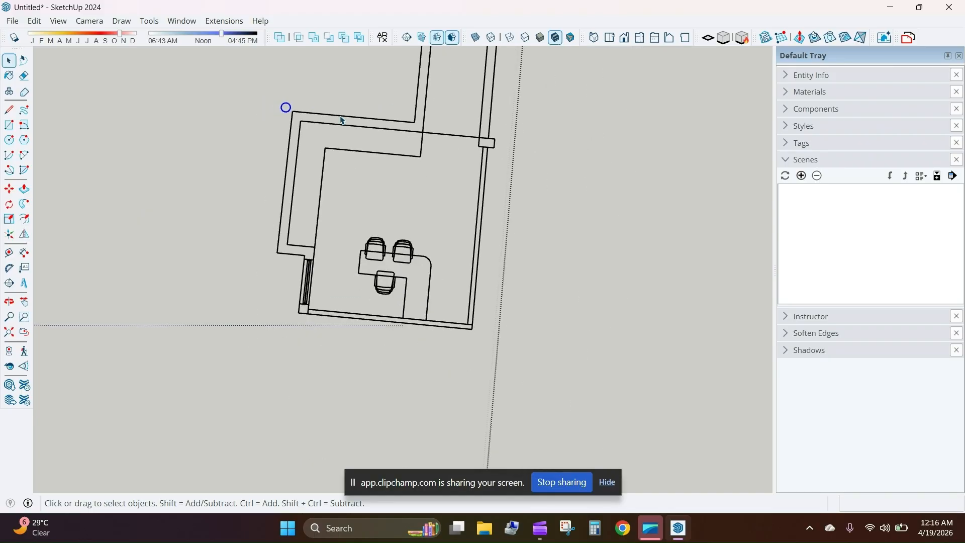
scroll(316, 146, "up", 6)
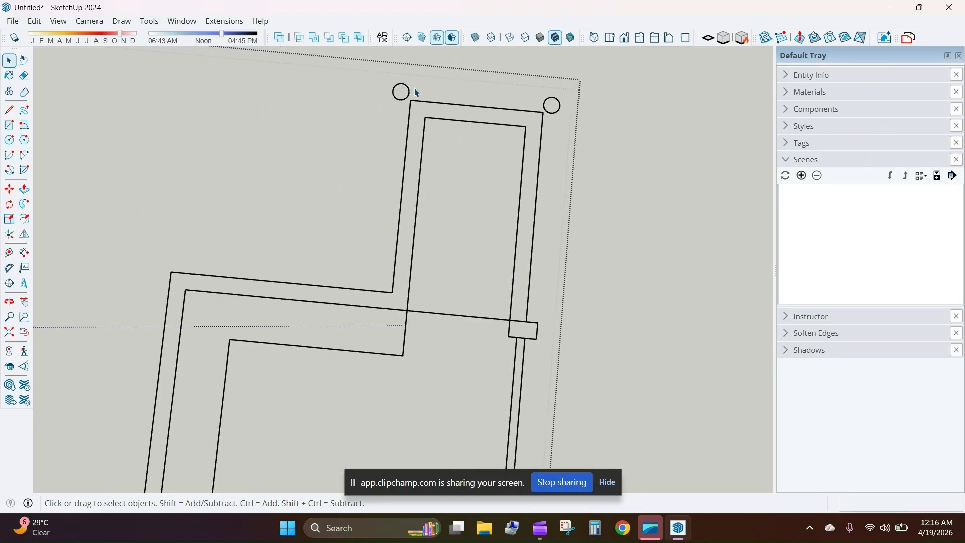
scroll(560, 97, "down", 4)
Cut the remaining furniture plan out of the imported group and paste it outside at the model origin.
middle_click_drag(504, 198, 468, 269)
key("ctrl+a")
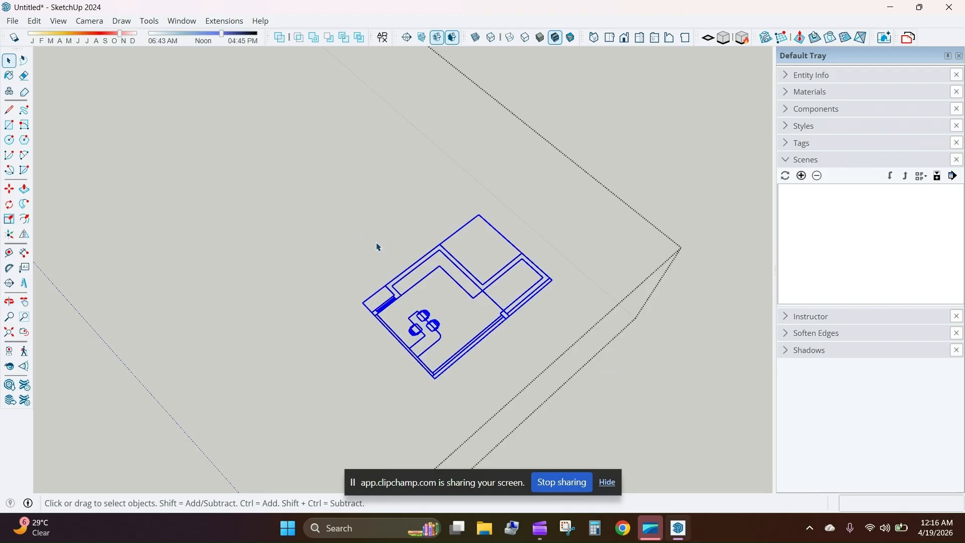
key("Delete")
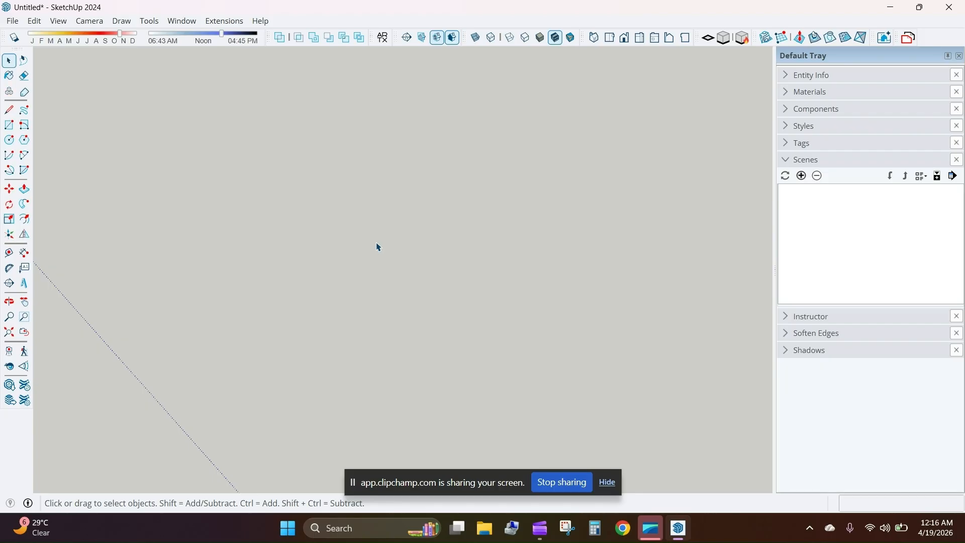
scroll(372, 244, "down", 14)
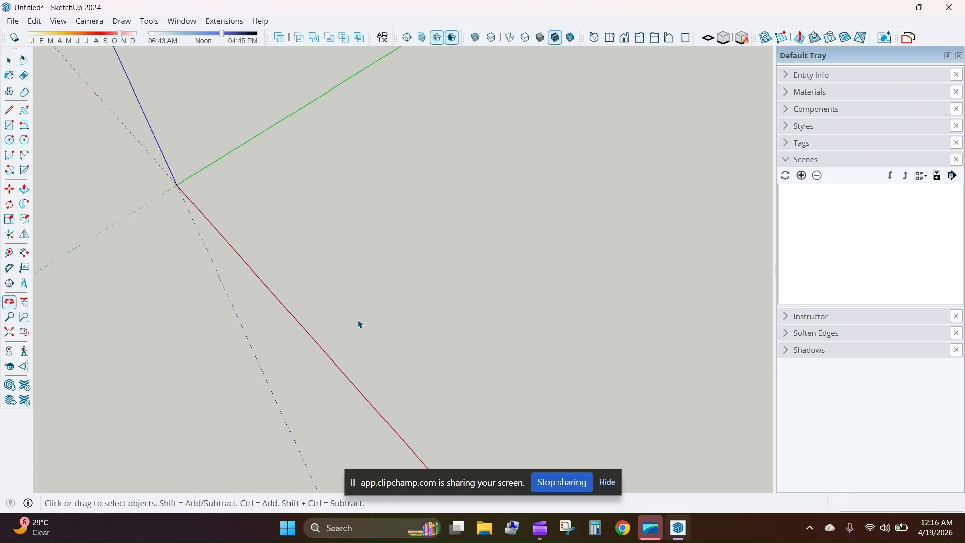
scroll(207, 183, "up", 3)
key("ctrl+v")
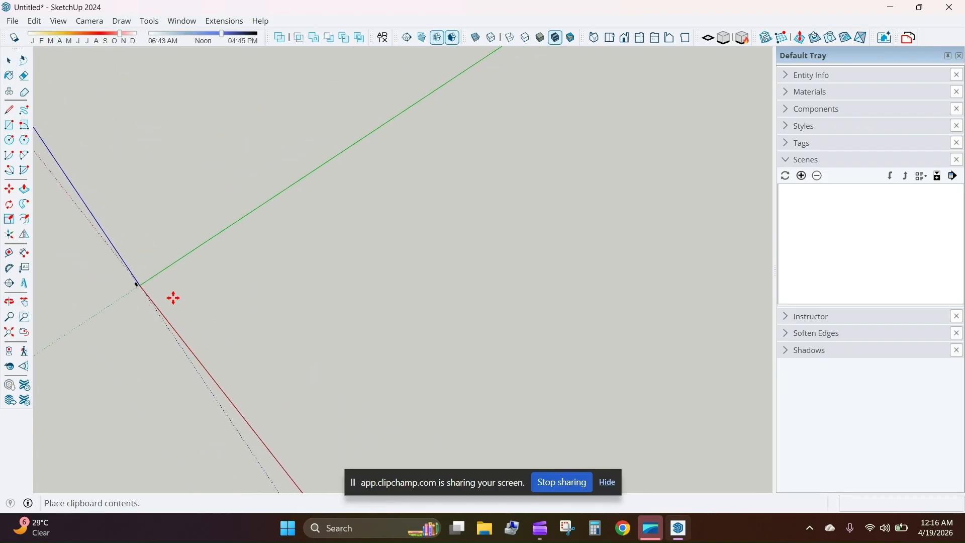
left_click(130, 278)
Delete the default scale figure standing next to the plan.
scroll(129, 278, "down", 1)
middle_click_drag(130, 278, 228, 303, "shift")
key("space")
scroll(255, 282, "up", 2)
left_click(302, 263)
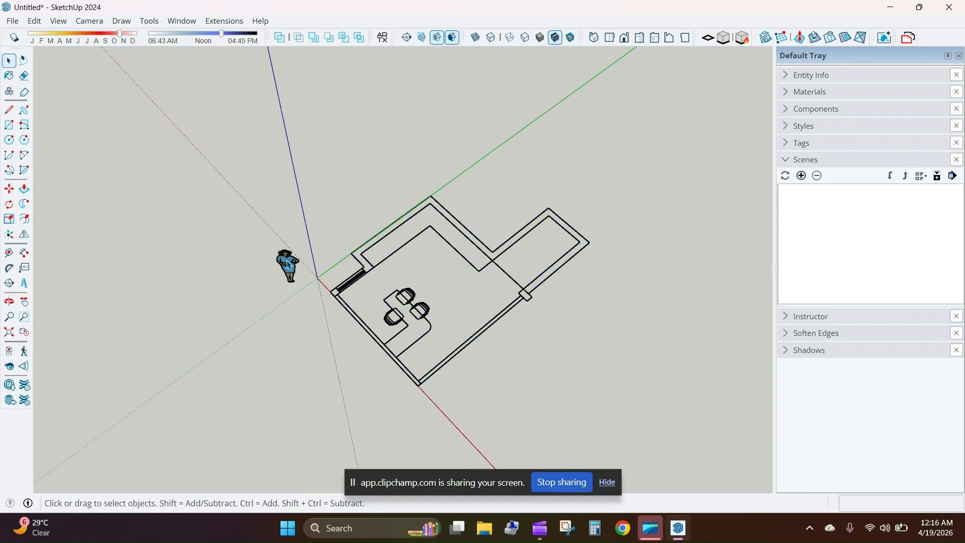
left_click(283, 265)
scroll(282, 266, "up", 1)
scroll(285, 267, "up", 1)
key("Delete")
Try to erase the line crossing the opening between the main room and the narrow room, then undo it.
middle_click_drag(525, 330, 287, 257)
scroll(451, 239, "up", 3)
scroll(483, 267, "down", 5)
mouse_move(483, 267)
middle_mouse_down()
mouse_move(469, 227)
mouse_move(518, 218)
middle_mouse_up()
scroll(518, 218, "up", 2)
key("e")
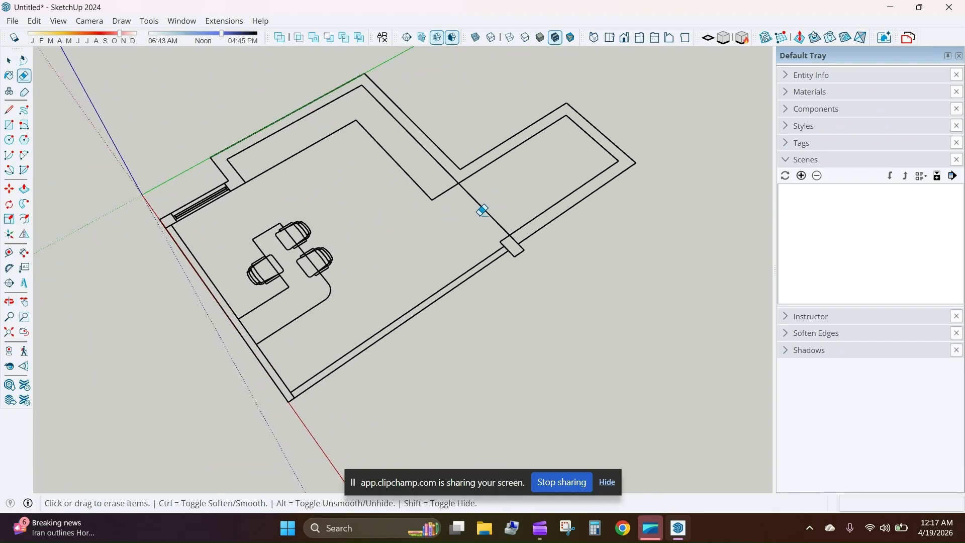
left_click(483, 210)
key("ctrl+z")
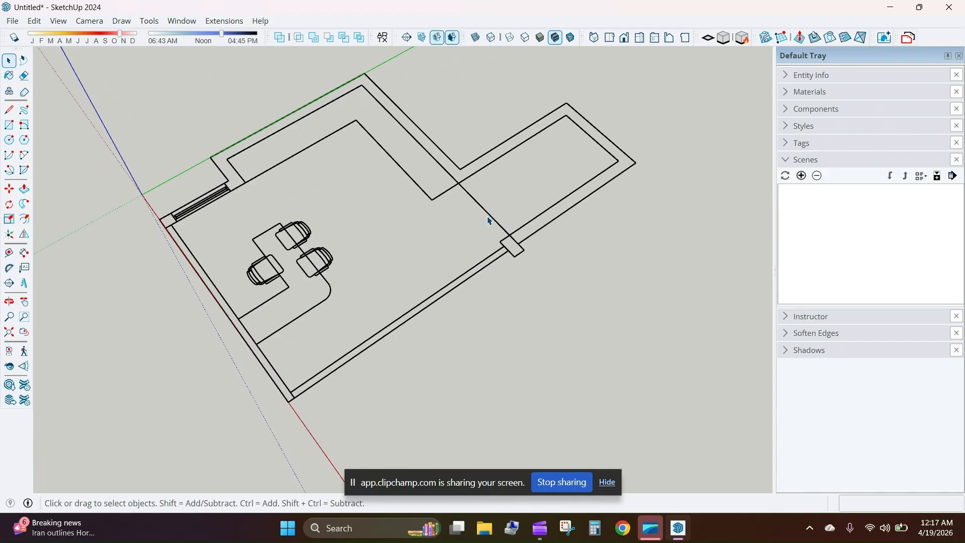
left_click(490, 213)
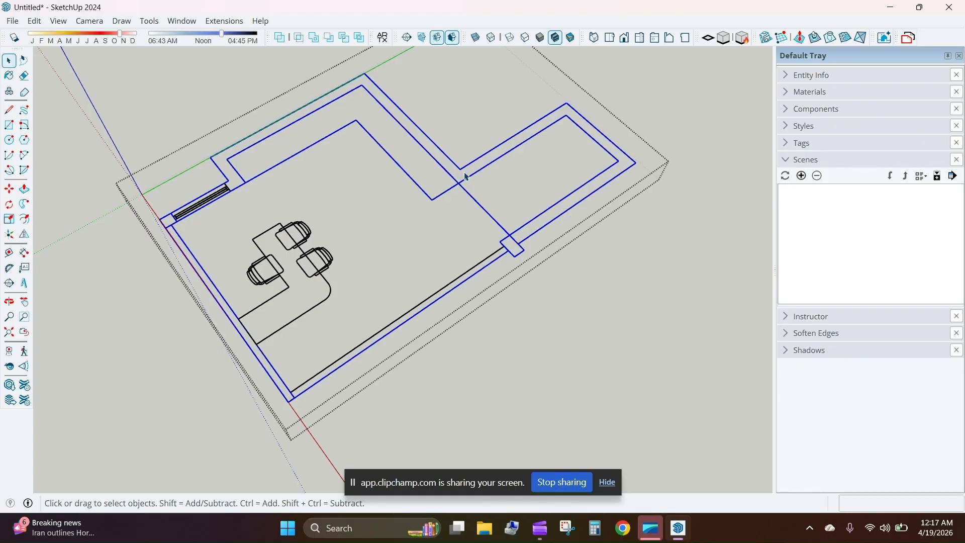
middle_click_drag(467, 180, 509, 199)
left_click(458, 212)
Copy the whole floor plan along the red axis, about 6 m from the original.
scroll(445, 238, "down", 3)
middle_click_drag(397, 253, 445, 274)
left_click_drag(488, 366, 292, 152)
middle_click_drag(287, 202, 321, 214)
key("m")
key("ctrl")
left_click(304, 329)
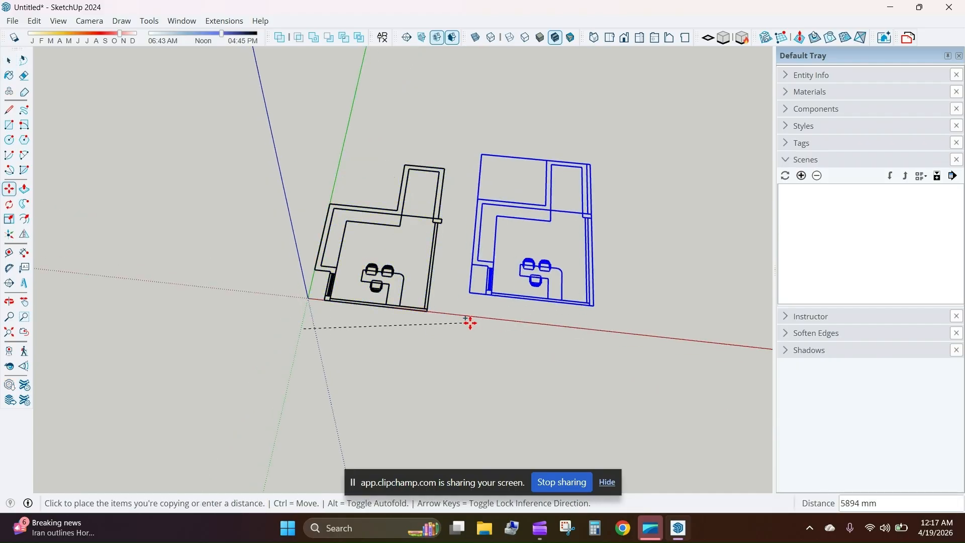
key("Right")
middle_click_drag(453, 327, 392, 338)
type("60")
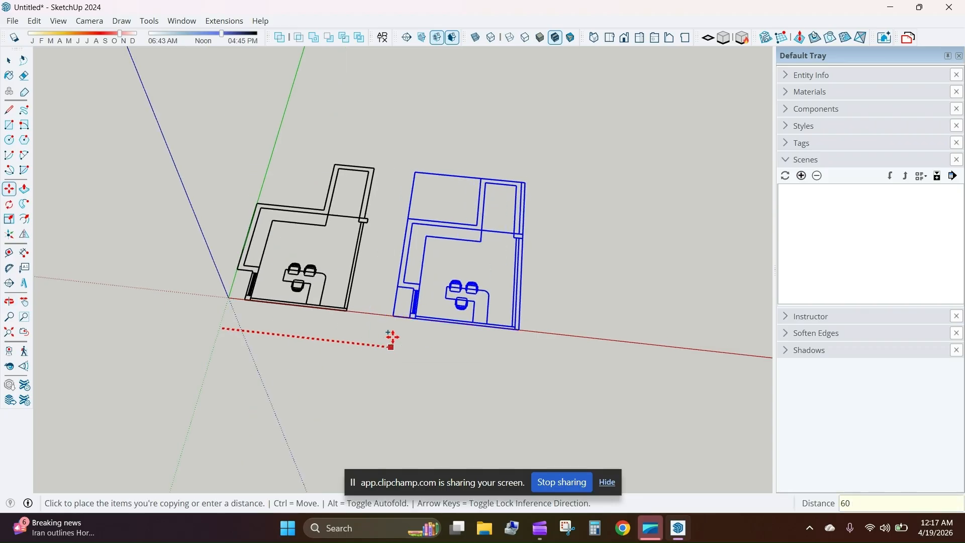
key("Return")
Explode the copied floor plan into separate edges.
scroll(488, 286, "up", 3)
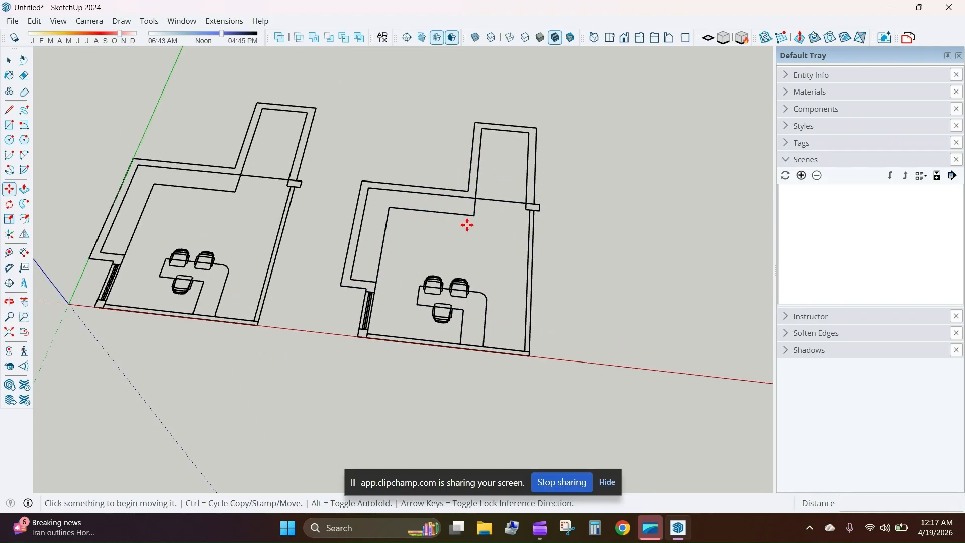
key("space")
left_click(468, 220)
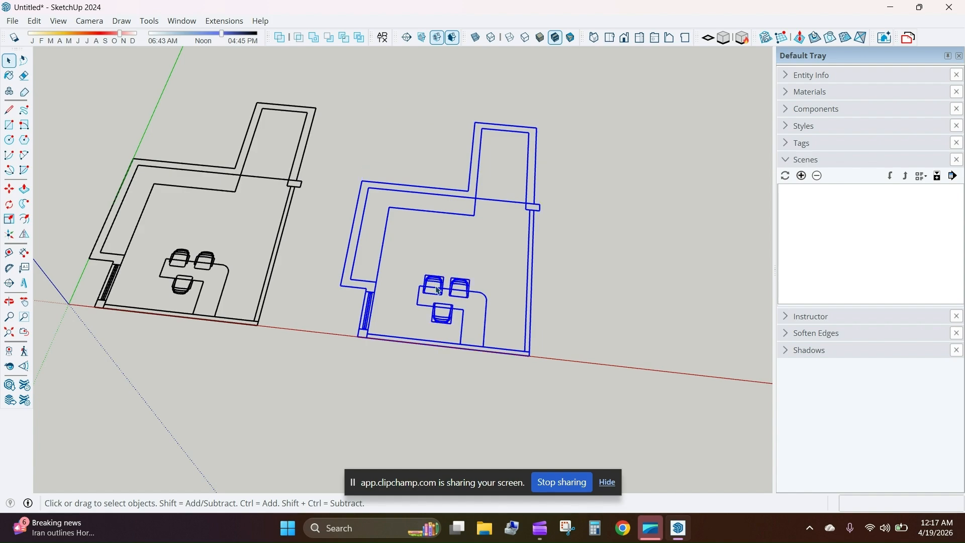
scroll(468, 220, "up", 3)
left_click(472, 391)
Erase the window from the side wall of the copied plan.
scroll(436, 354, "up", 3)
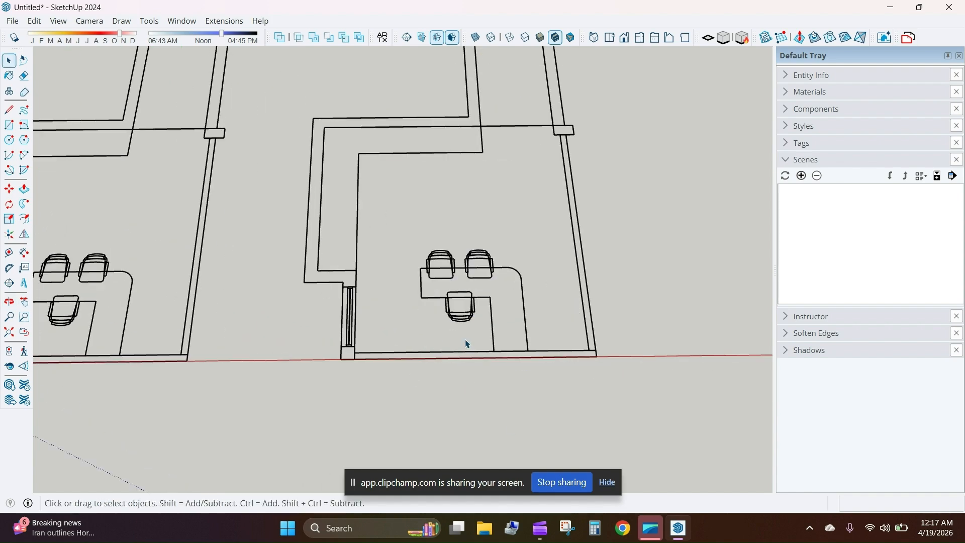
scroll(480, 379, "up", 1)
key("t")
key("e")
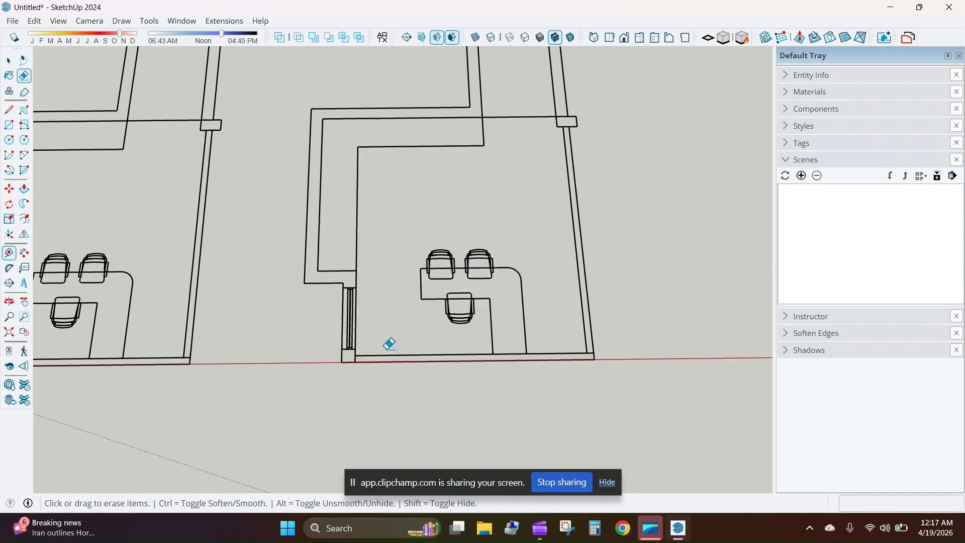
left_click(350, 317)
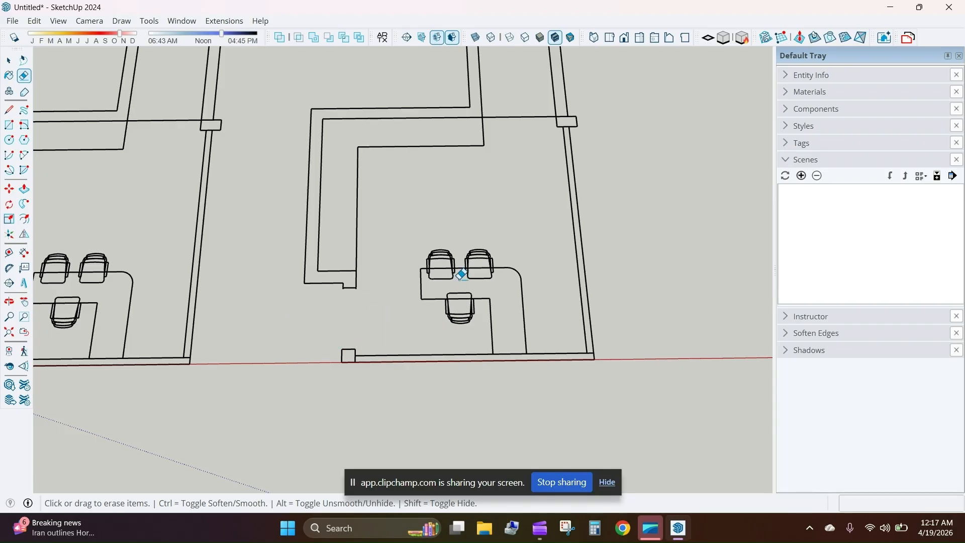
Delete the side wall below the column, the front wall, the desk and the chairs from the copied plan.
scroll(556, 109, "up", 2)
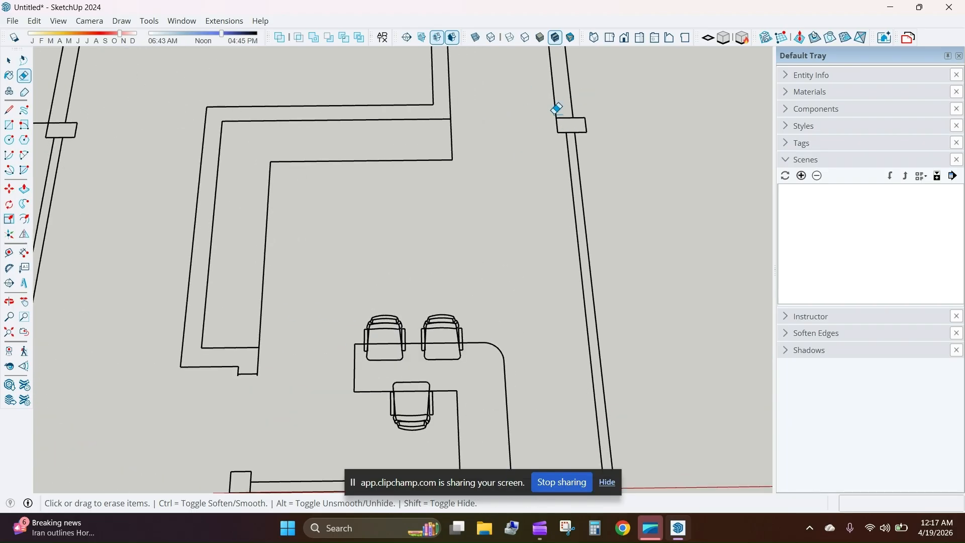
scroll(576, 199, "down", 2)
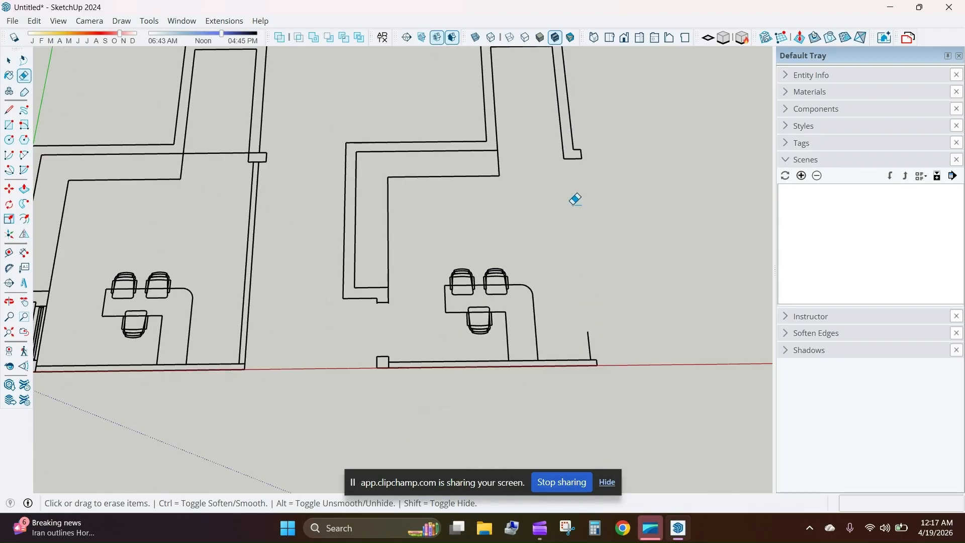
mouse_move(462, 281)
left_mouse_down()
mouse_move(532, 358)
mouse_move(608, 368)
left_mouse_up()
key("m")
key("space")
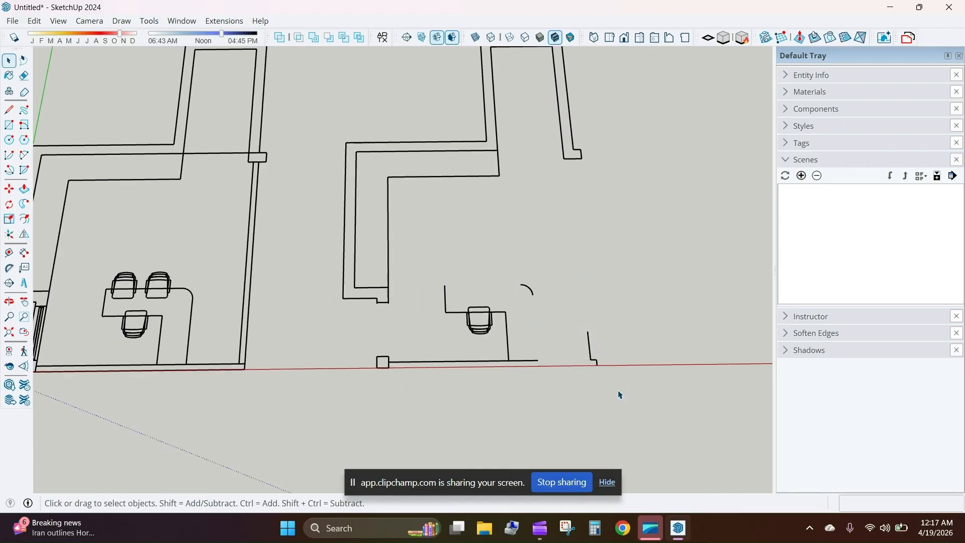
left_click_drag(500, 292, 443, 255)
key("Delete")
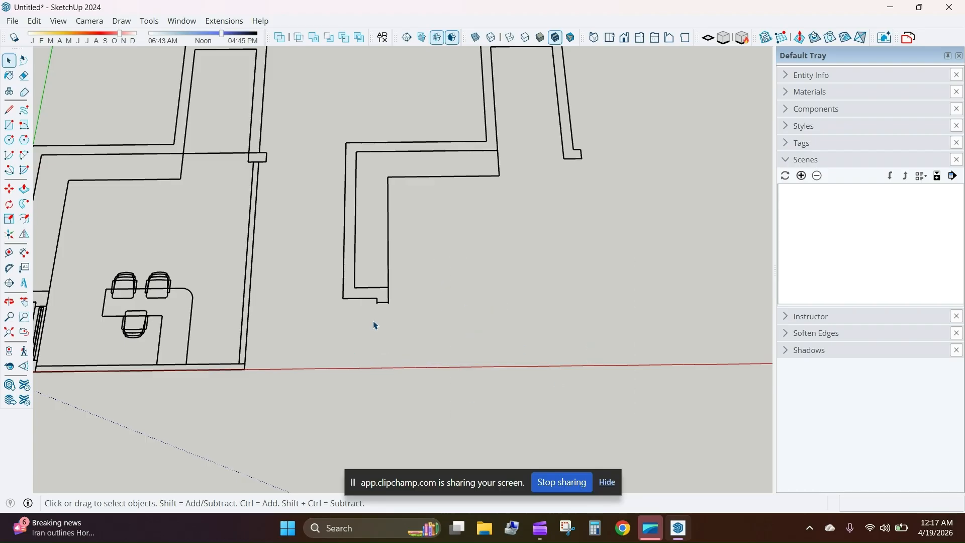
Erase the short stray edge ends below the stepped end of the copied wall.
scroll(375, 326, "up", 8)
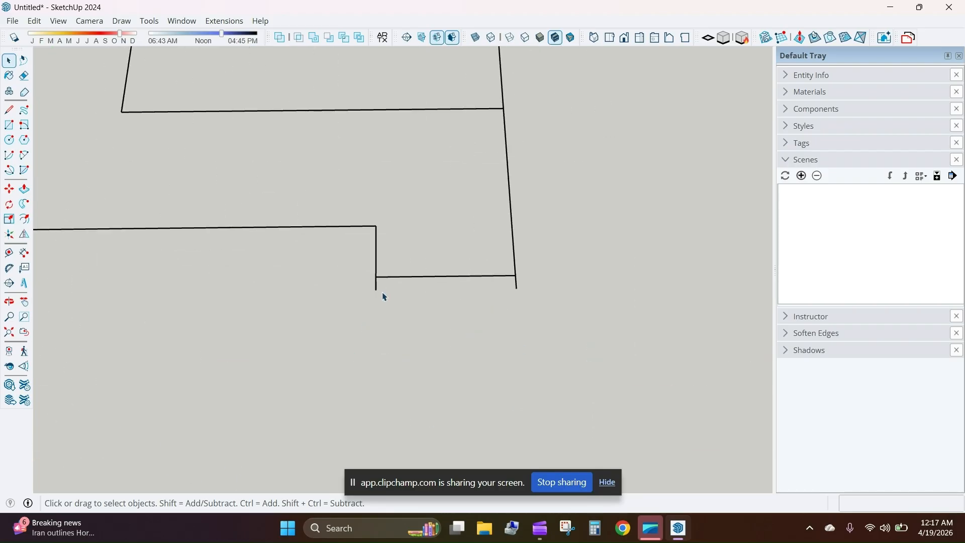
key("e")
scroll(375, 265, "up", 2)
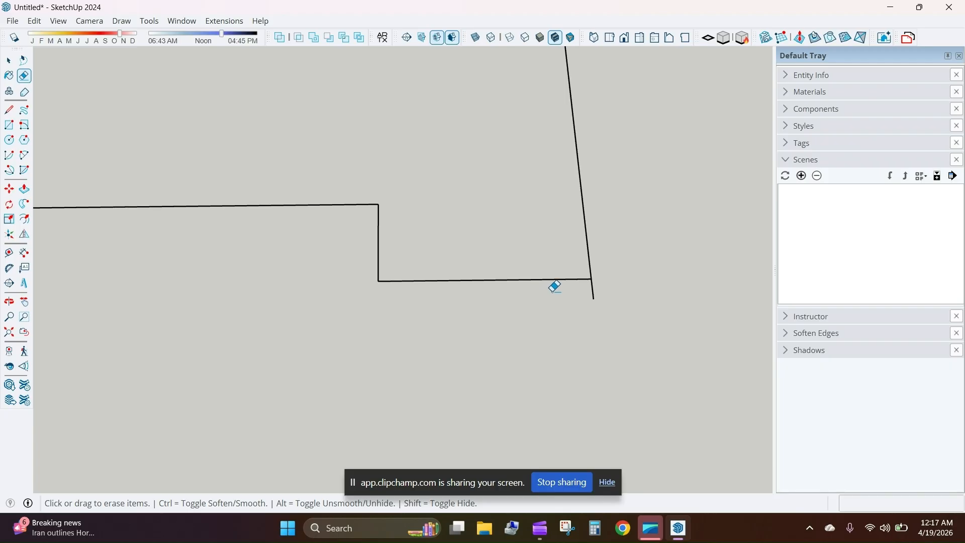
scroll(586, 271, "down", 7)
Erase the leftover inner lines and the line across the narrow room's opening, keeping only the double-line wall outline.
left_click_drag(603, 141, 508, 145)
scroll(550, 143, "down", 3)
middle_click_drag(579, 115, 488, 253, "shift")
scroll(494, 254, "down", 1)
scroll(483, 303, "up", 2)
left_click_drag(512, 256, 553, 187)
scroll(386, 301, "down", 6)
Examine the cleaned wall outline from several angles and check how its edges select.
mouse_move(396, 228)
middle_mouse_down()
mouse_move(385, 209)
mouse_move(350, 195)
middle_mouse_up()
scroll(508, 268, "up", 3)
key("space")
scroll(511, 270, "down", 3)
middle_click_drag(511, 282, 442, 268)
scroll(454, 302, "up", 2)
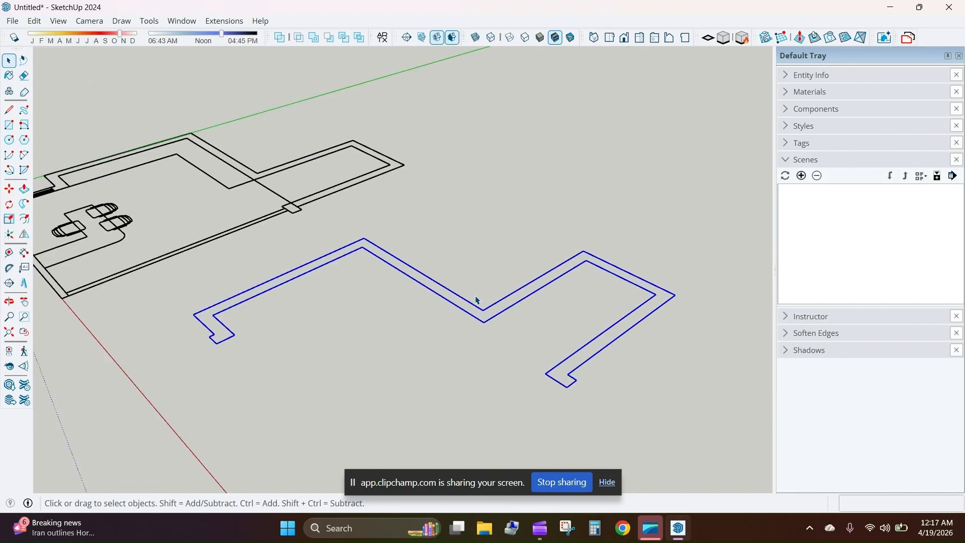
scroll(368, 295, "down", 3)
middle_click_drag(370, 303, 441, 356)
scroll(422, 295, "up", 4)
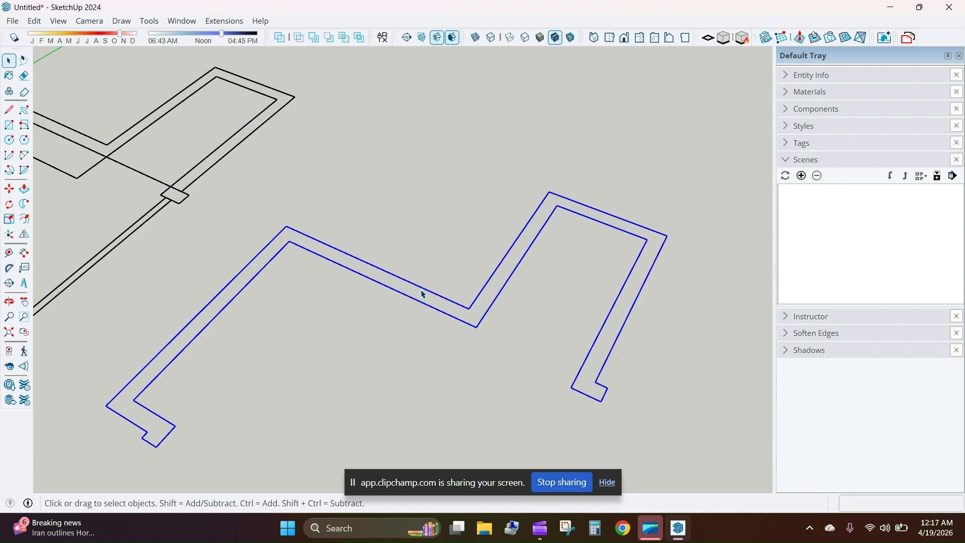
scroll(467, 302, "down", 3)
middle_click_drag(467, 302, 486, 281)
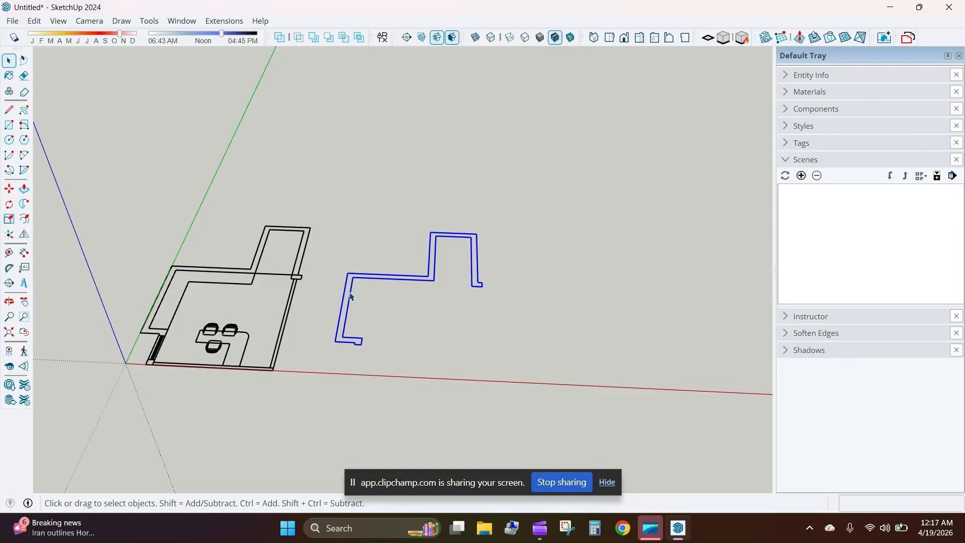
key("m")
scroll(453, 282, "up", 4)
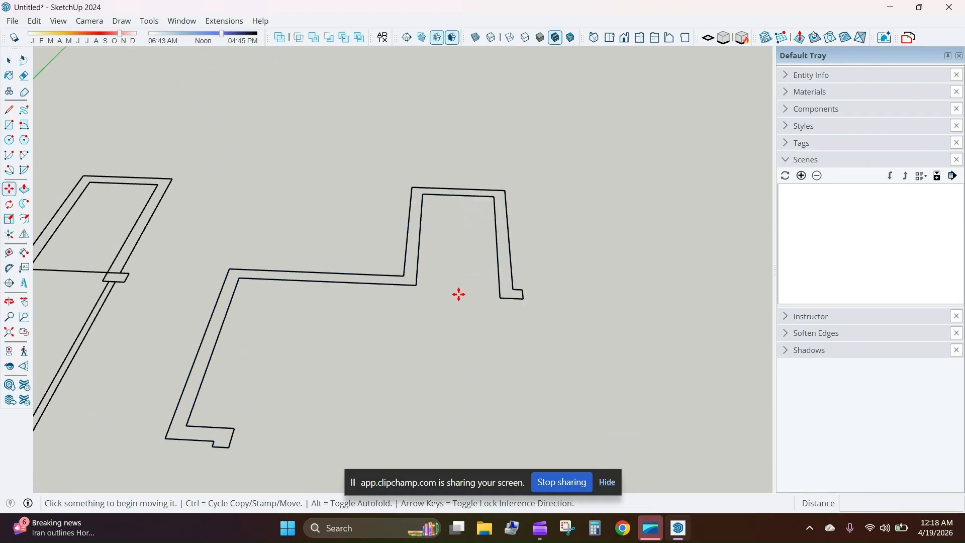
key("space")
left_click_drag(433, 327, 415, 283)
scroll(459, 313, "down", 2)
left_click_drag(338, 231, 282, 205)
middle_click_drag(341, 364, 351, 418)
left_click_drag(288, 336, 287, 337)
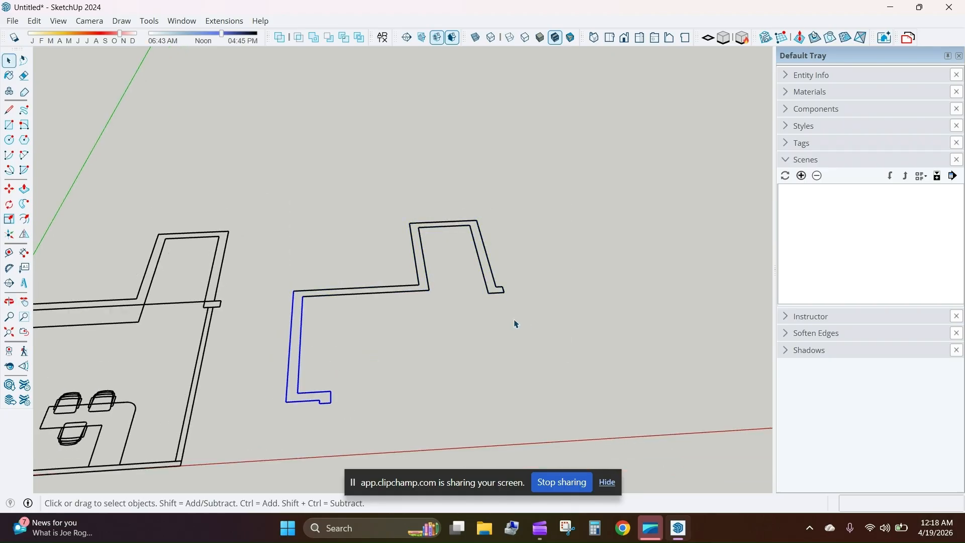
Copy the wall outline along the red axis beside itself and undo the surplus placements.
key("m")
key("ctrl")
key("ctrl")
key("ctrl")
key("ctrl")
key("ctrl")
left_click(357, 344)
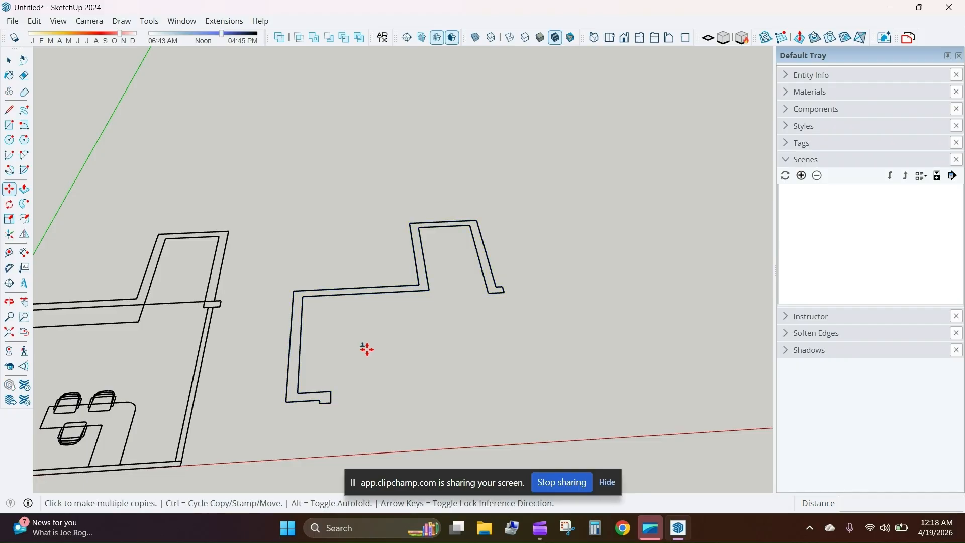
scroll(496, 347, "down", 1)
middle_click_drag(543, 349, 261, 332, "shift")
left_click(333, 314)
scroll(575, 301, "down", 1)
middle_click_drag(486, 308, 454, 313, "shift")
scroll(421, 300, "down", 1)
left_click(421, 305)
key("ctrl+z")
key("ctrl+z")
key("space")
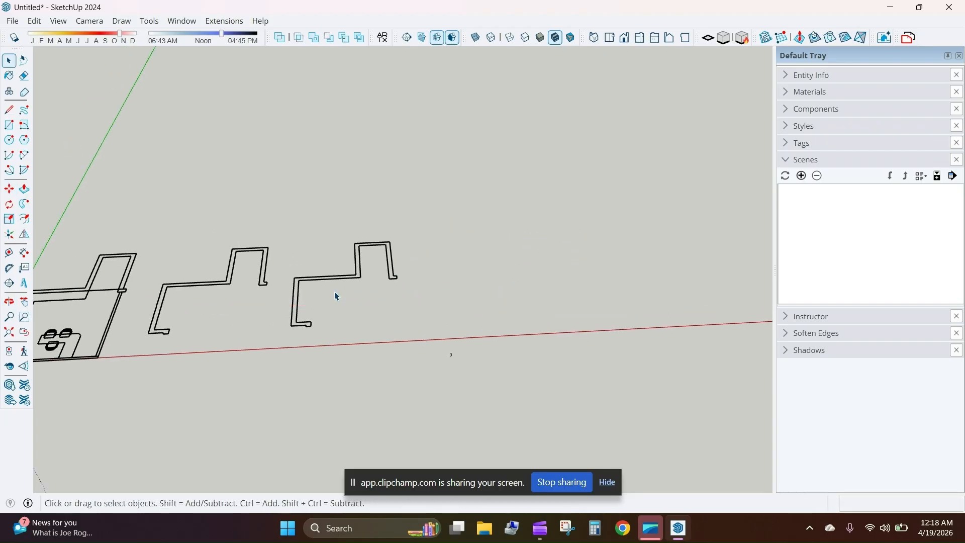
Place three more copies of the wall outline, one along the red axis and two farther back.
key("m")
key("ctrl")
left_click(357, 333)
left_click(547, 328)
left_click(508, 226)
left_click(625, 194)
Delete the original imported floor plan near the origin.
scroll(445, 291, "down", 3)
middle_click_drag(450, 289, 254, 322)
key("space")
left_click(256, 373)
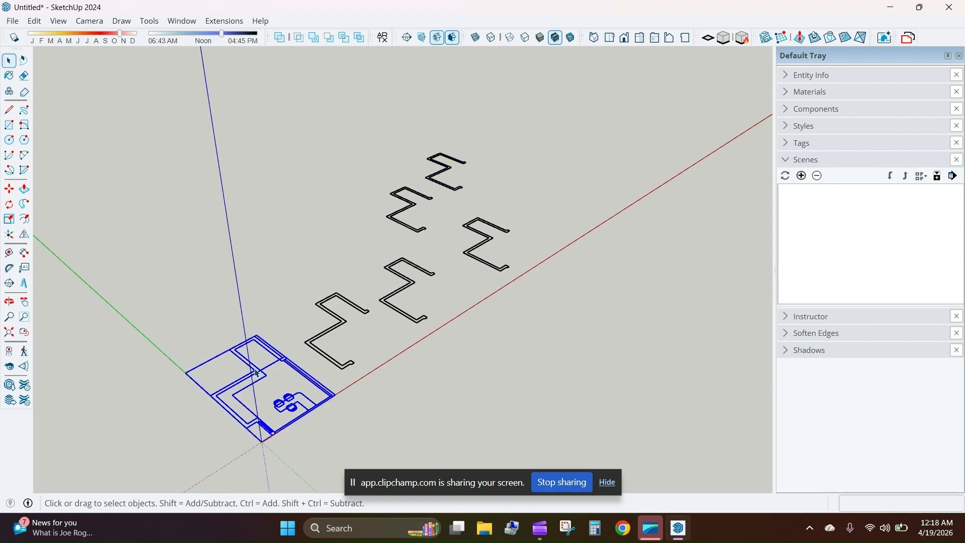
key("Delete")
Draw a diagonal line across the wall thickness at the first outline's inner corner, splitting the wall into two faces.
left_click_drag(694, 426, 251, 128)
scroll(408, 245, "up", 5)
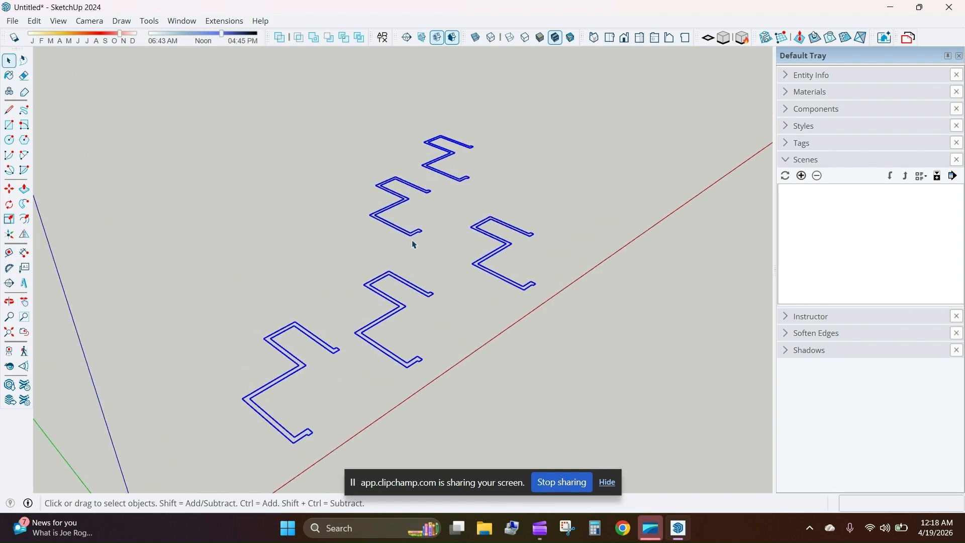
scroll(383, 363, "up", 5)
scroll(395, 360, "down", 6)
middle_click_drag(396, 359, 248, 375)
scroll(226, 370, "up", 4)
left_click(184, 385)
scroll(184, 385, "up", 3)
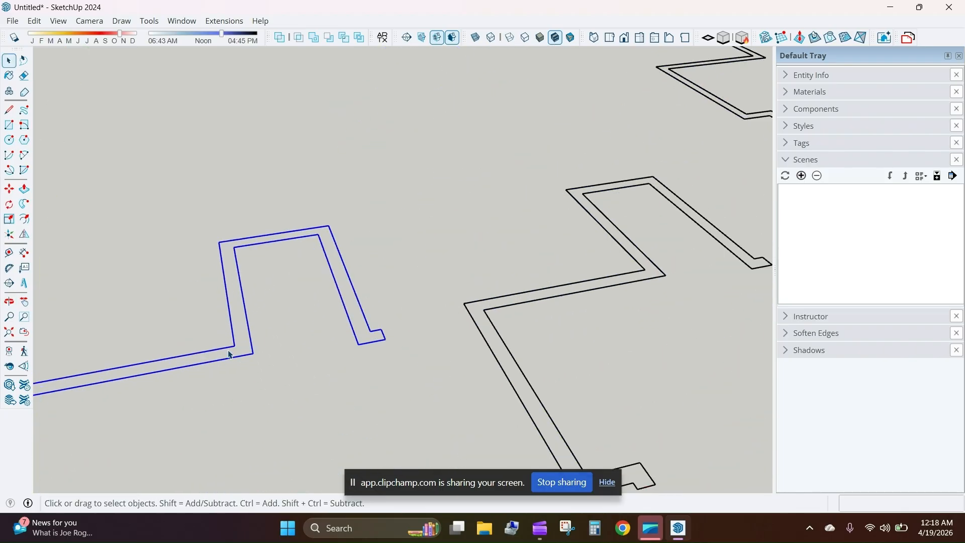
key("l")
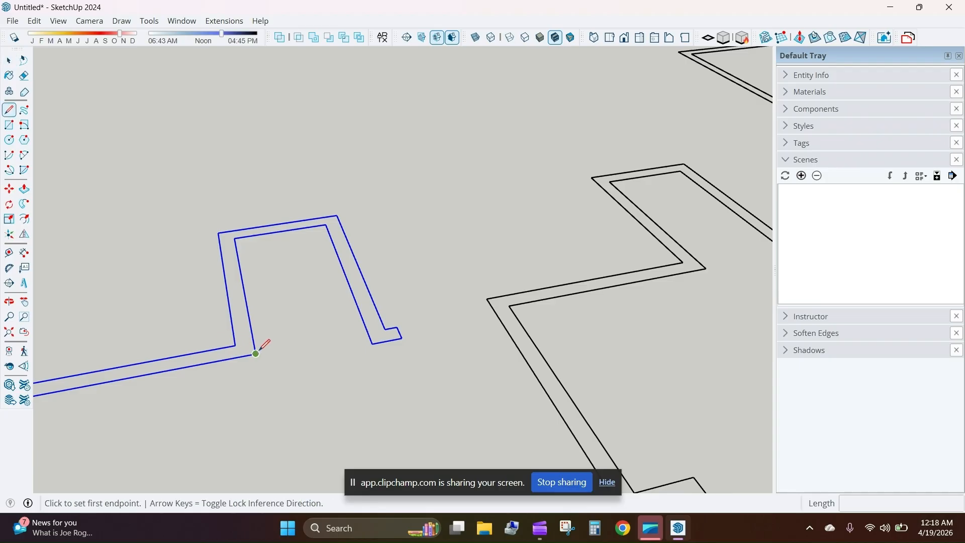
left_click(256, 353)
left_click(235, 345)
scroll(339, 336, "down", 5)
key("space")
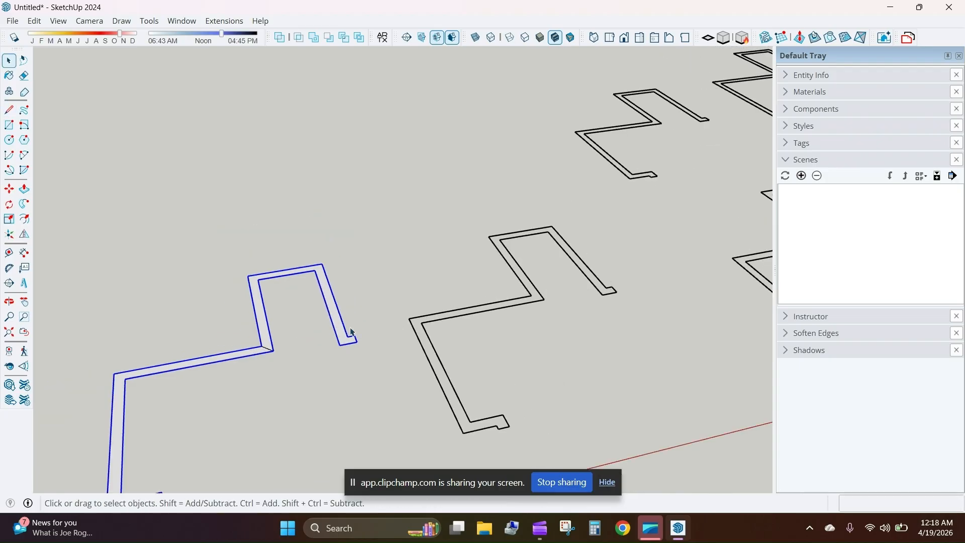
Copy both faces of the first wall outline onto the second outline, matching the end corner.
scroll(361, 336, "up", 3)
left_click(360, 338)
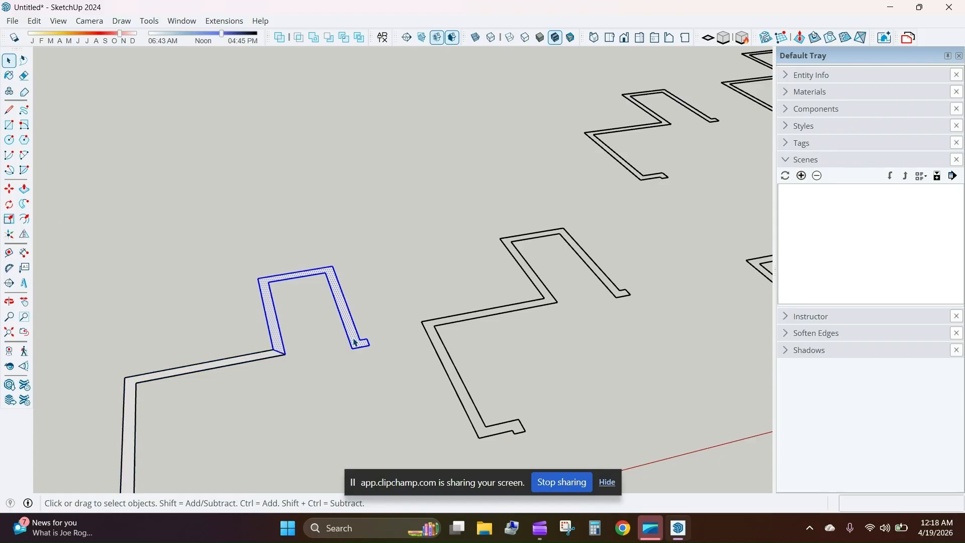
scroll(261, 354, "up", 3)
left_click(222, 363, "shift")
scroll(256, 366, "down", 3)
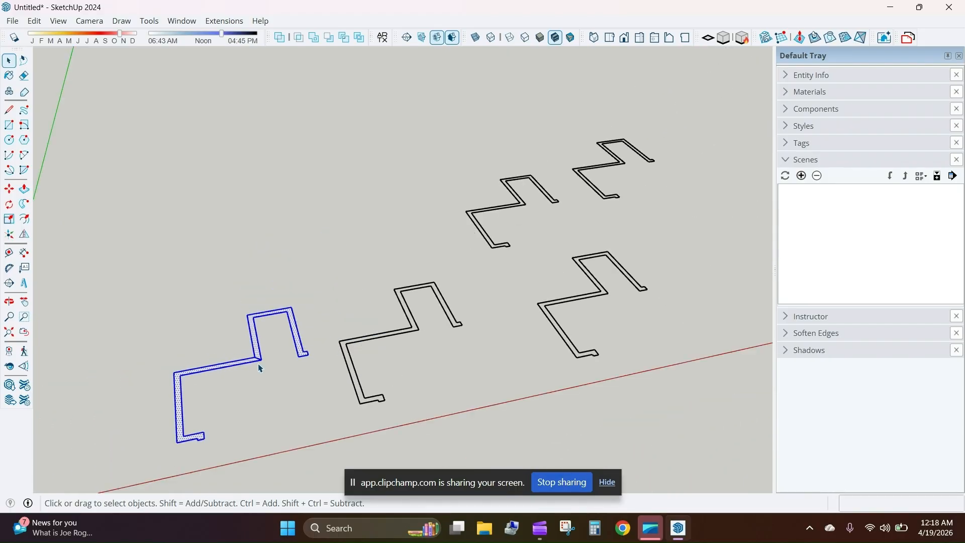
scroll(224, 443, "up", 3)
key("m")
key("ctrl")
left_click(204, 448)
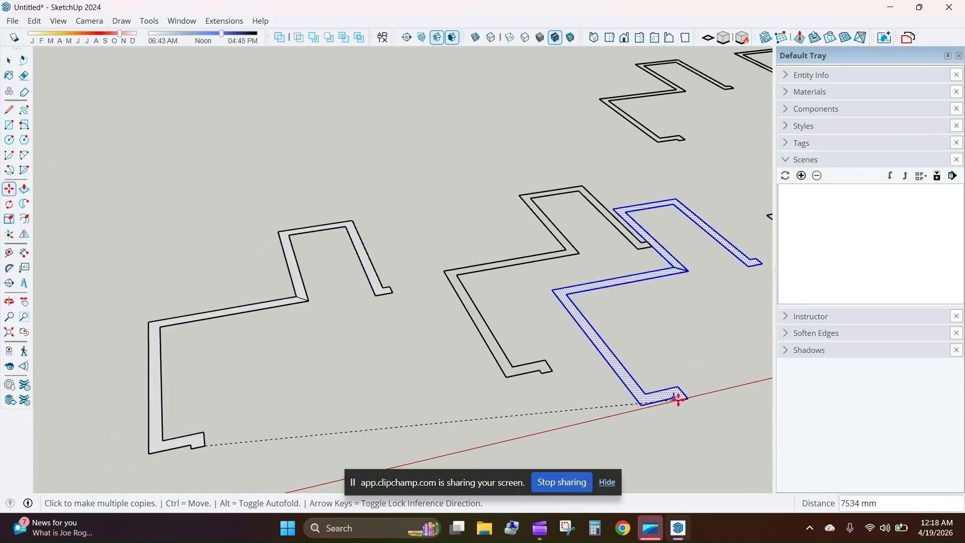
left_click(552, 371)
Place copies of the two wall faces onto the third and fourth outlines, matching their end corners.
scroll(629, 251, "down", 1)
middle_click_drag(666, 200, 249, 230, "shift")
scroll(249, 231, "up", 2)
middle_click_drag(352, 317, 201, 196, "shift")
scroll(201, 196, "up", 2)
scroll(352, 308, "up", 1)
left_click(375, 310)
scroll(264, 75, "down", 3)
middle_click_drag(263, 76, 308, 306, "shift")
scroll(299, 284, "up", 5)
scroll(291, 268, "up", 1)
left_click(316, 280)
Place a copy of the two wall faces onto the fifth, farthest outline.
scroll(445, 227, "down", 4)
middle_click_drag(445, 227, 231, 297, "shift")
scroll(455, 197, "up", 4)
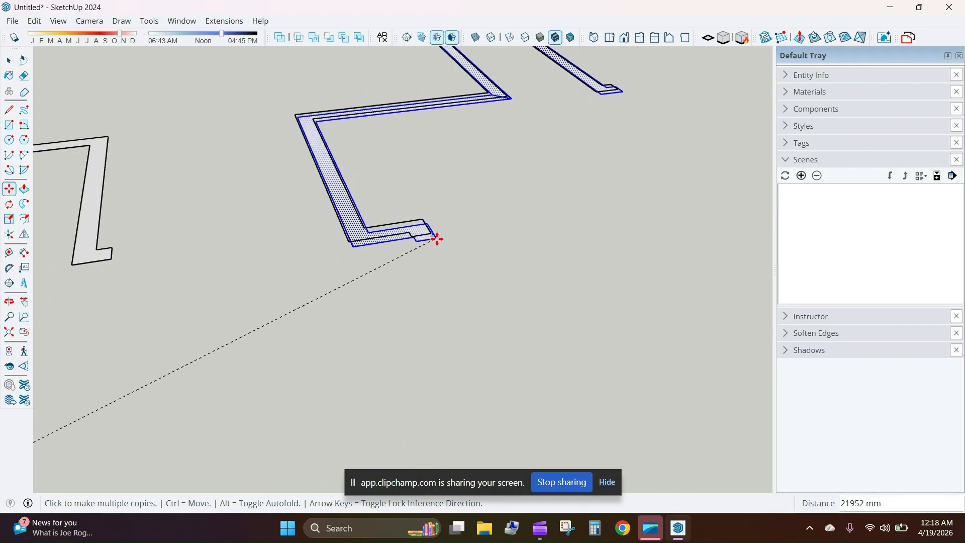
scroll(417, 218, "down", 5)
scroll(418, 218, "down", 1)
middle_click_drag(418, 217, 655, 209, "shift")
key("space")
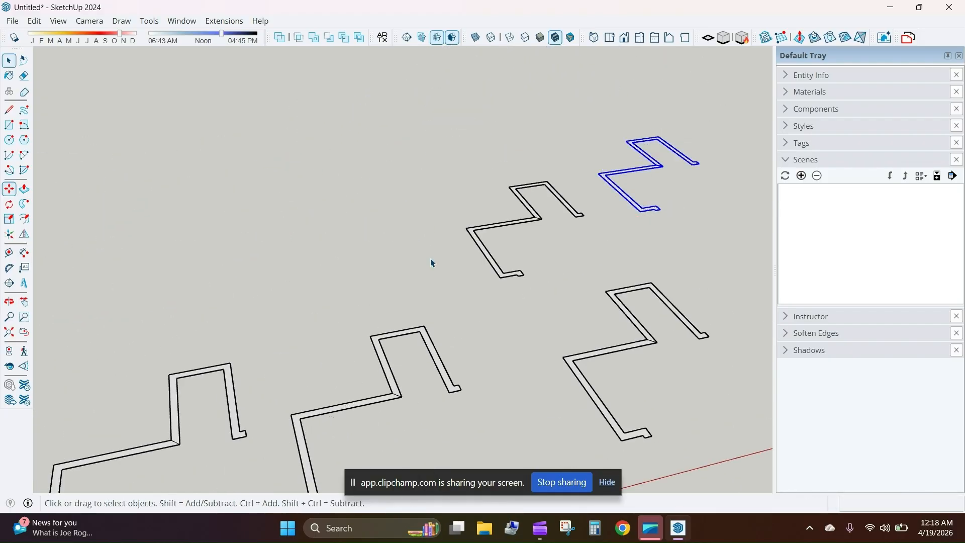
Extrude the faces of all five wall outlines together to a length of 3000 mm.
scroll(430, 263, "down", 4)
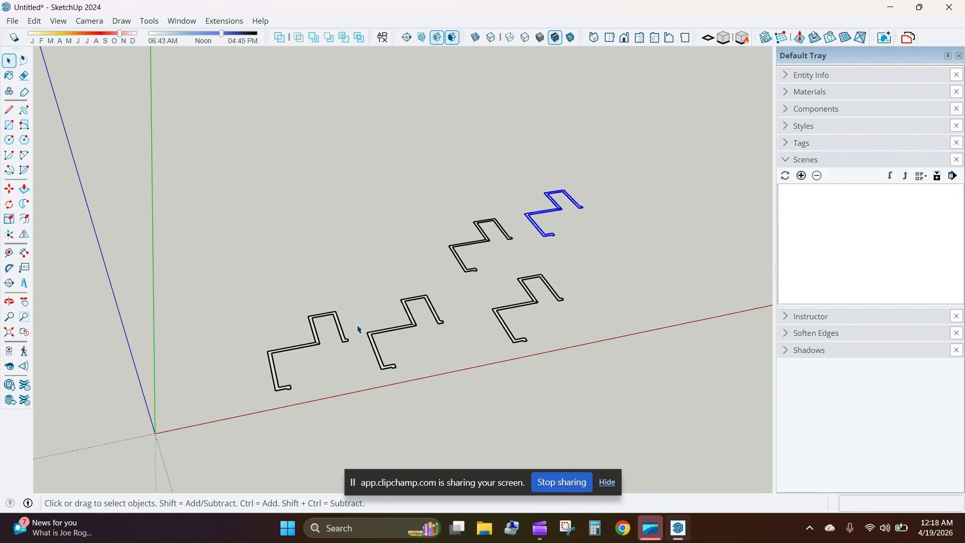
left_click_drag(691, 471, 653, 442)
scroll(582, 373, "up", 2)
middle_click_drag(582, 373, 417, 334)
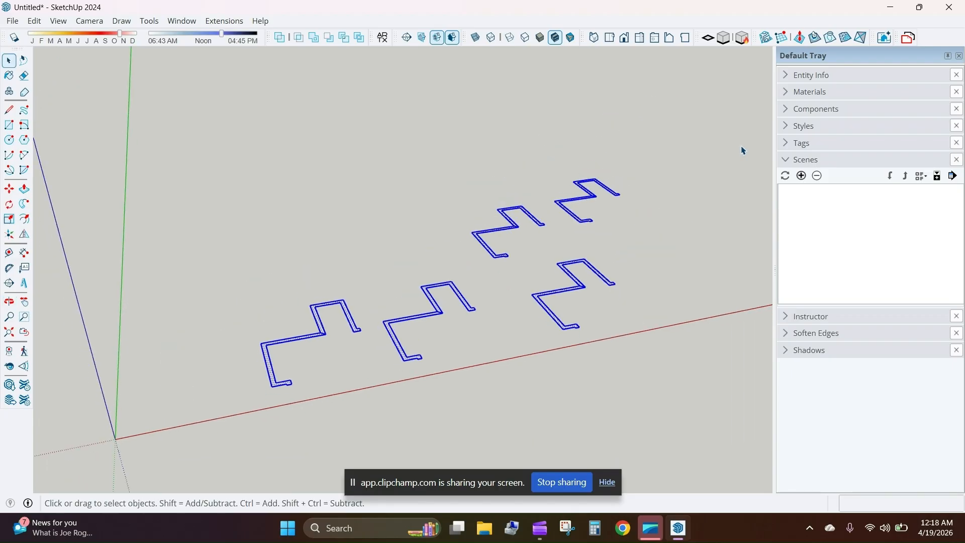
left_click(743, 37)
middle_click_drag(511, 260, 485, 271)
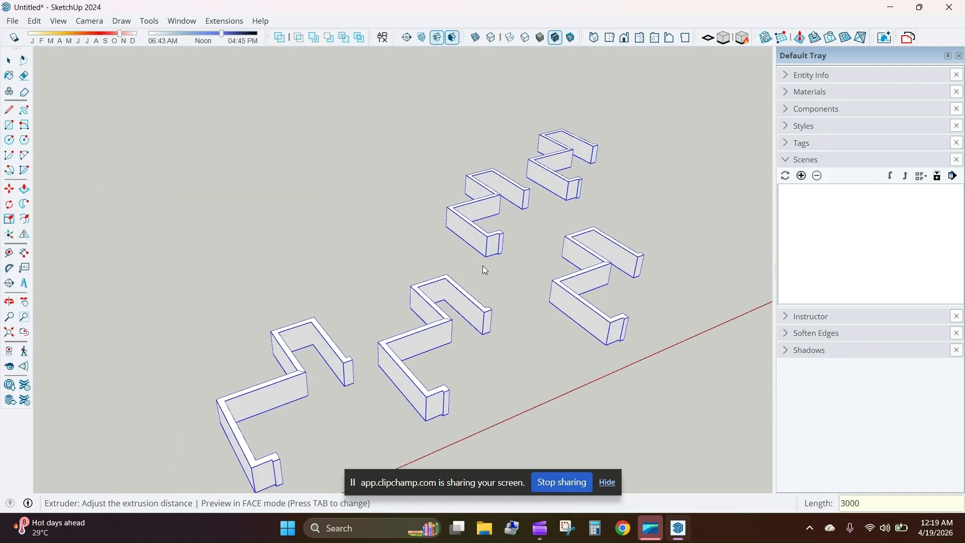
key("Return")
key("Return")
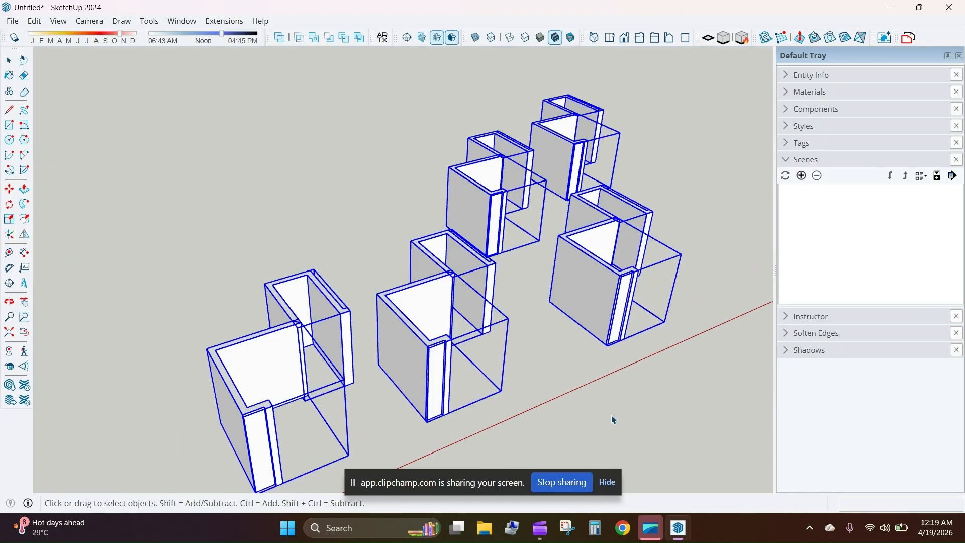
Inspect the extruded walls from several sides, opening individual wall groups to examine their geometry.
middle_click_drag(613, 420, 349, 252)
left_click(360, 332)
scroll(349, 252, "up", 2)
scroll(377, 300, "down", 3)
scroll(332, 304, "up", 6)
scroll(328, 305, "down", 5)
middle_click_drag(328, 305, 345, 317)
scroll(376, 147, "down", 4)
scroll(346, 207, "up", 4)
scroll(345, 316, "down", 3)
scroll(345, 316, "up", 5)
triple_click(393, 274)
scroll(393, 274, "down", 3)
key("Escape")
middle_click_drag(393, 274, 669, 329)
scroll(279, 286, "up", 3)
triple_click(310, 339)
key("Escape")
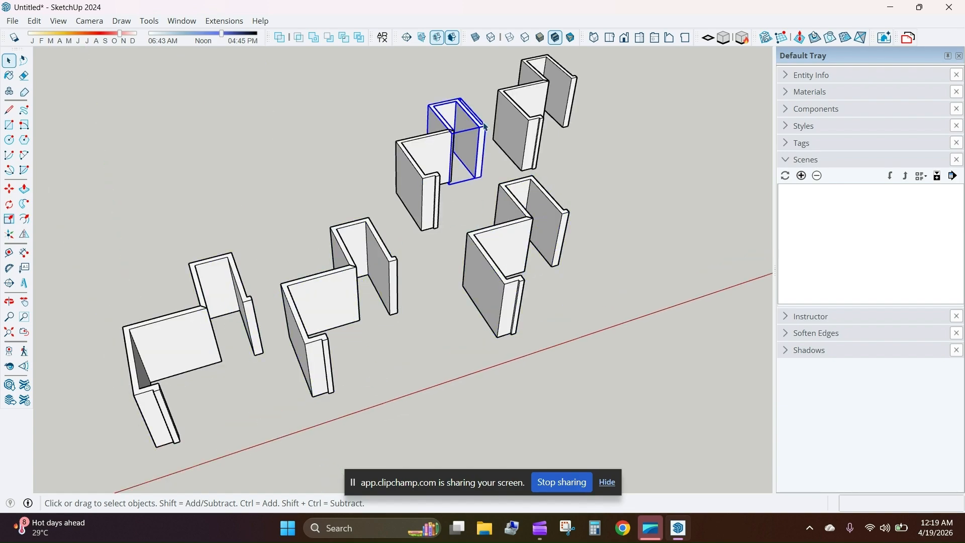
Delete the narrow-room wall group from the farthest wall copy.
scroll(523, 107, "down", 4)
middle_click_drag(546, 120, 429, 293)
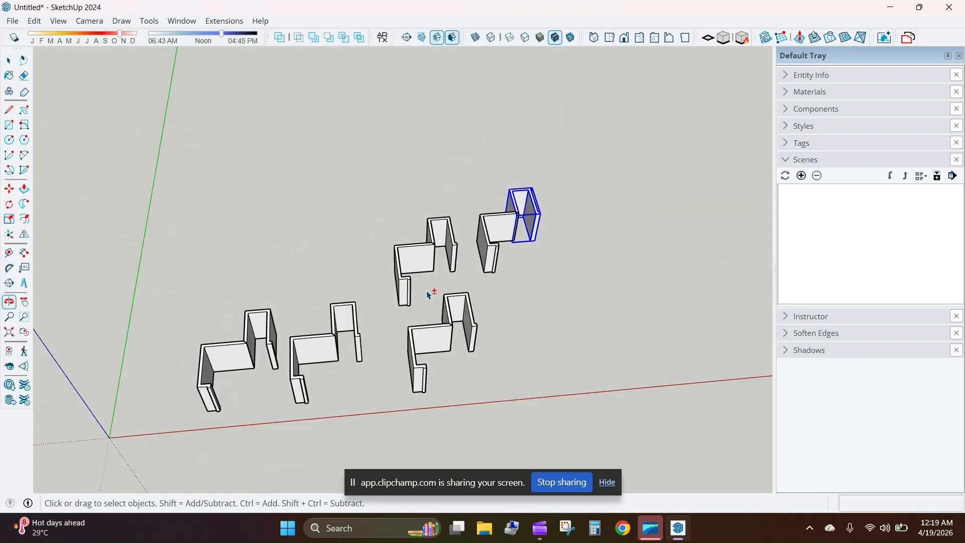
scroll(508, 209, "up", 3)
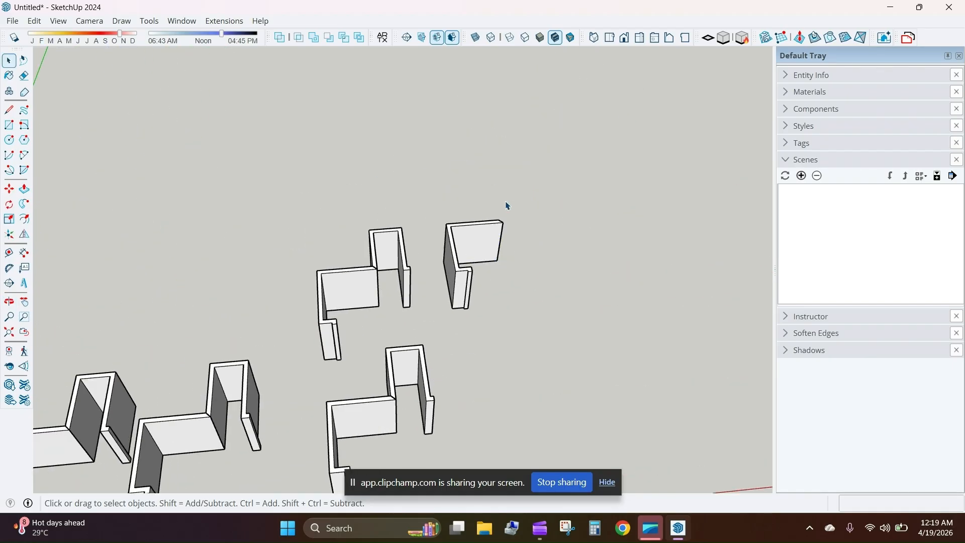
Open one wall group for inspection and examine the remaining extruded wall copies from different directions.
double_click(350, 301)
key("Escape")
scroll(329, 324, "down", 4)
mouse_move(323, 322)
middle_mouse_down()
mouse_move(300, 318)
mouse_move(310, 333)
middle_mouse_up()
scroll(310, 332, "up", 2)
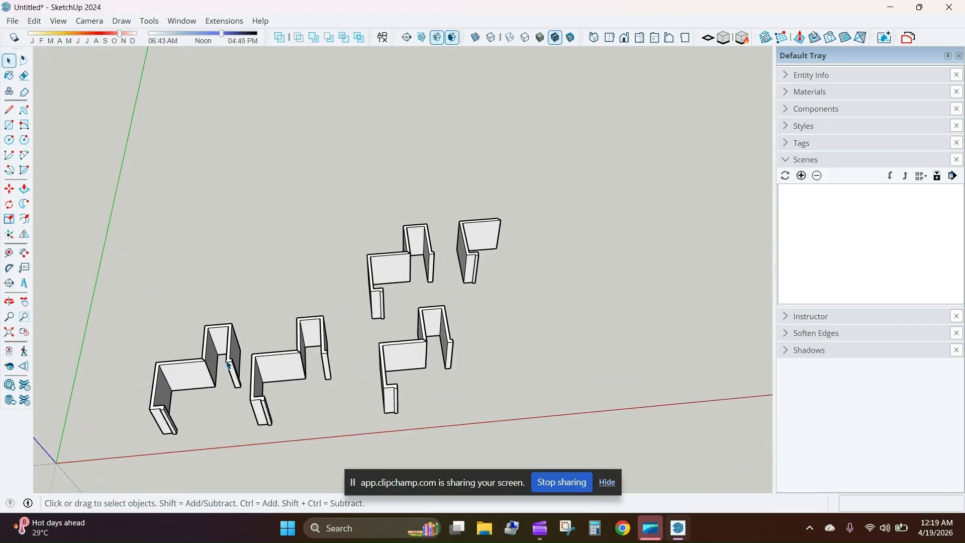
middle_click_drag(307, 398, 270, 381)
scroll(336, 296, "up", 3)
scroll(335, 295, "down", 2)
middle_click_drag(335, 296, 392, 317)
scroll(324, 292, "up", 3)
middle_click_drag(322, 294, 358, 286, "shift")
scroll(332, 304, "down", 2)
scroll(359, 286, "up", 3)
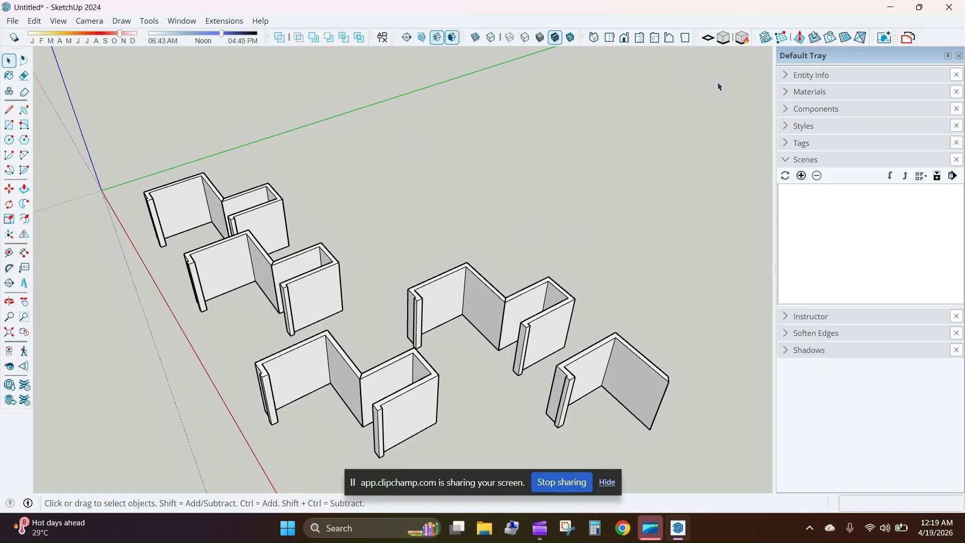
scroll(473, 296, "down", 3)
middle_click_drag(477, 299, 588, 282)
scroll(381, 301, "up", 3)
scroll(381, 302, "down", 3)
middle_click_drag(383, 301, 457, 261)
scroll(444, 346, "up", 3)
scroll(444, 346, "down", 3)
middle_click_drag(443, 346, 505, 429)
scroll(506, 429, "up", 4)
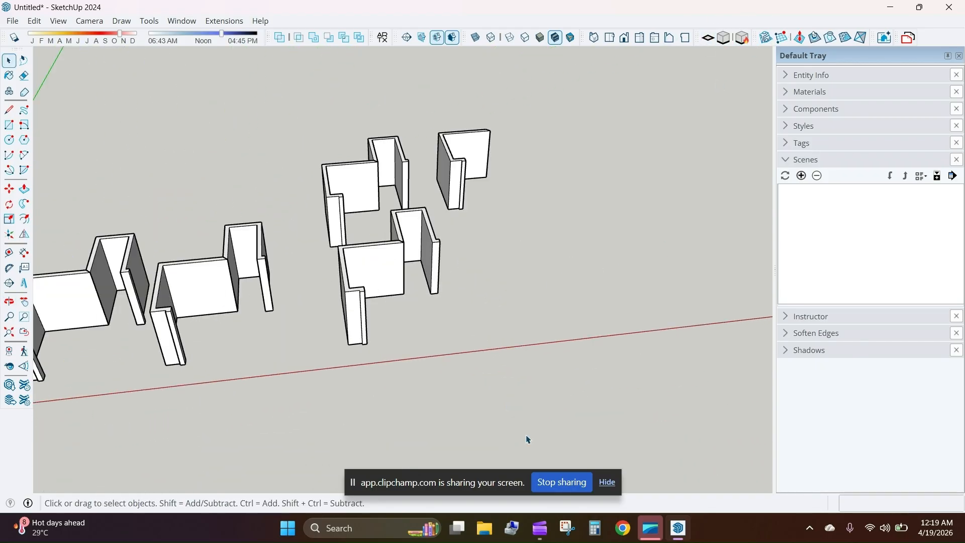